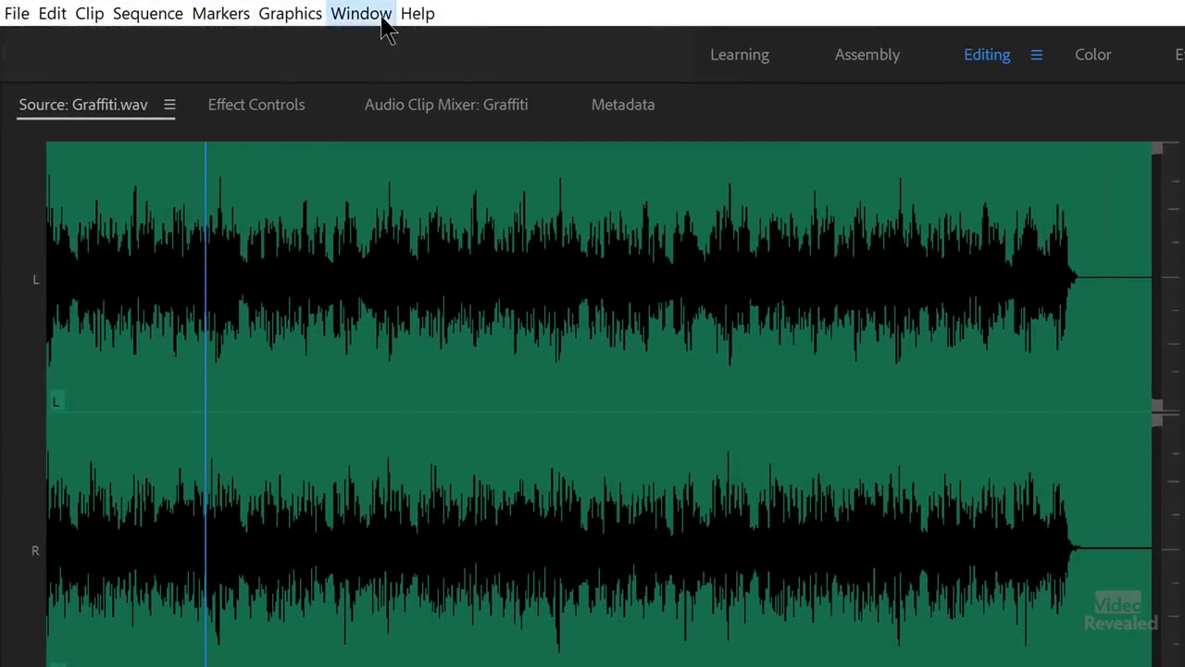
Open the Audio Track Mixer from the Window menu and leave Audio 1's automation mode on Read.
left_click(383, 20)
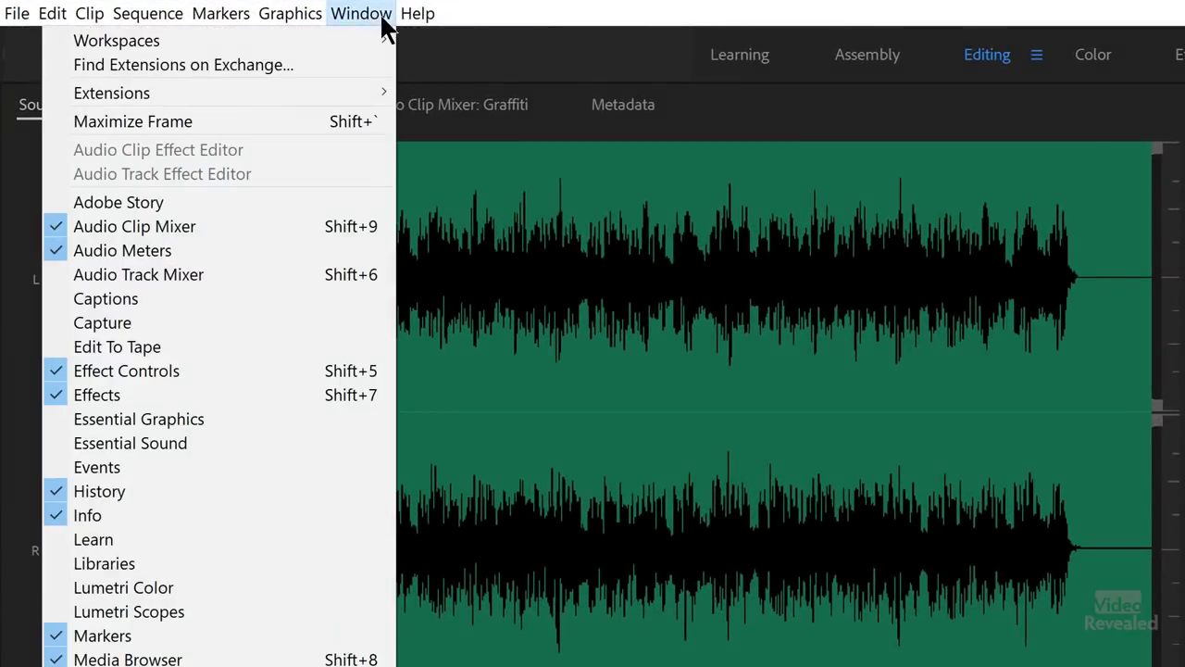
left_click(234, 275)
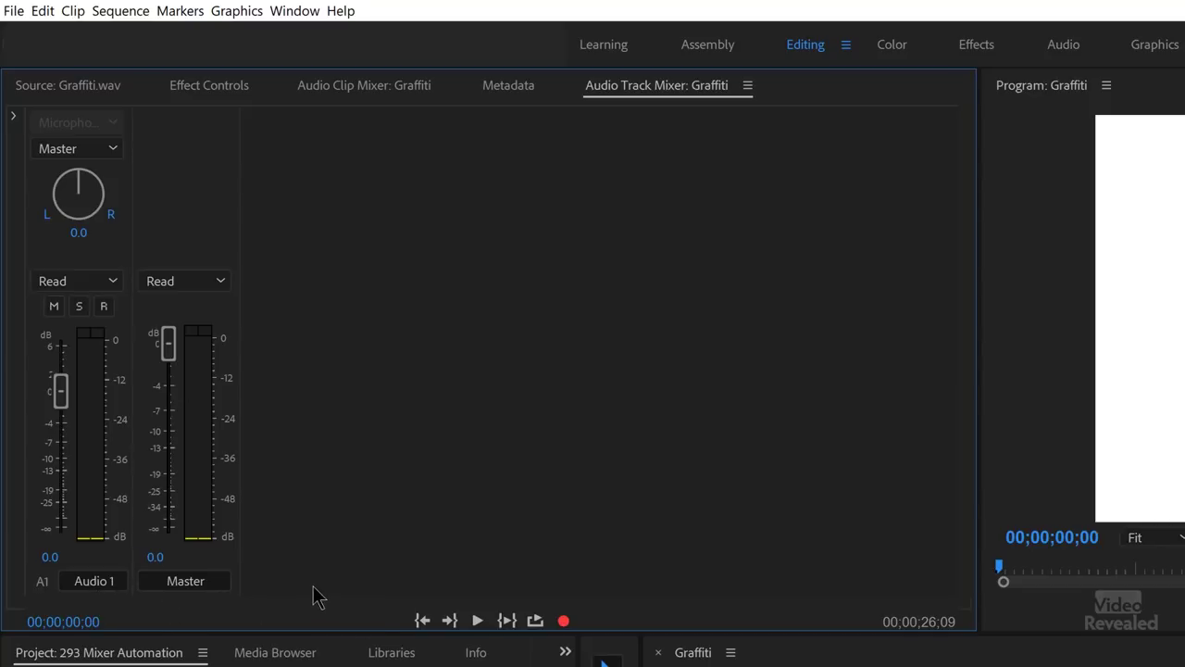
left_click(111, 282)
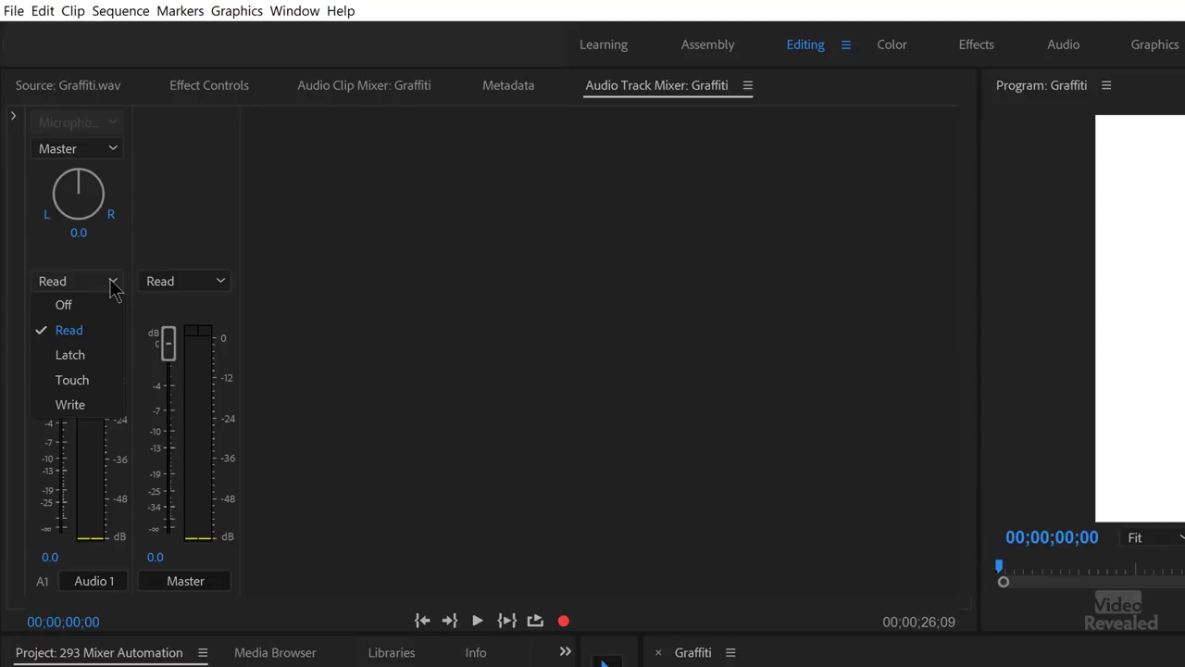
left_click(135, 245)
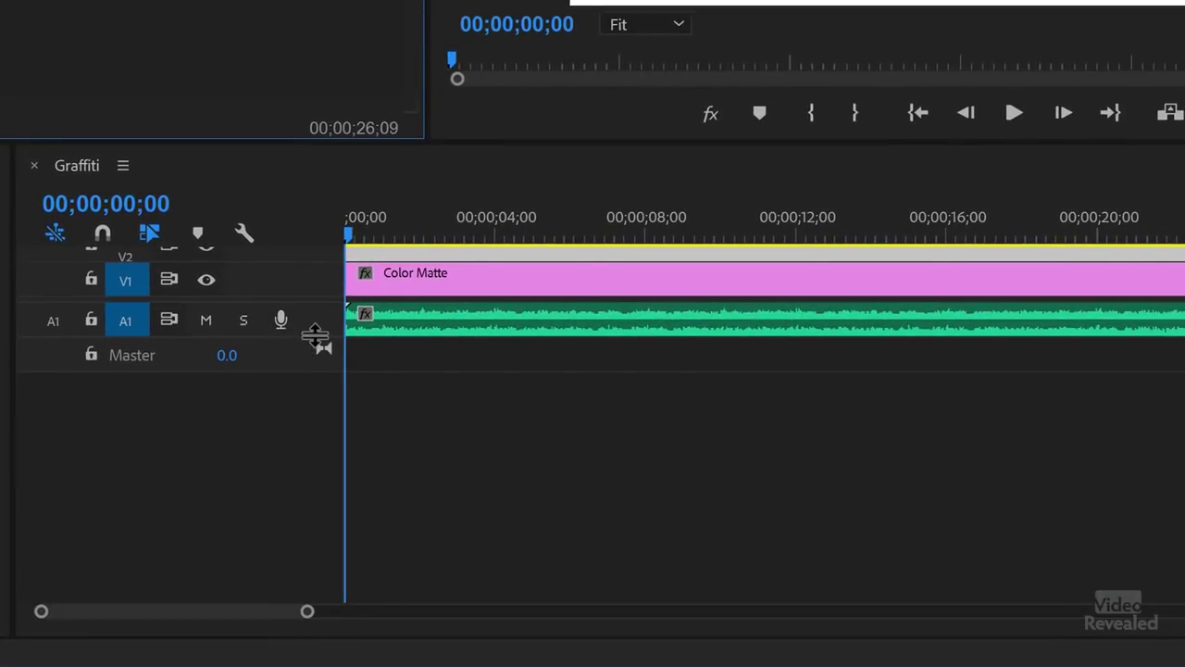
Drag the Audio 1 track edge down to make the track taller.
left_click(314, 349)
left_click_drag(306, 389, 306, 391)
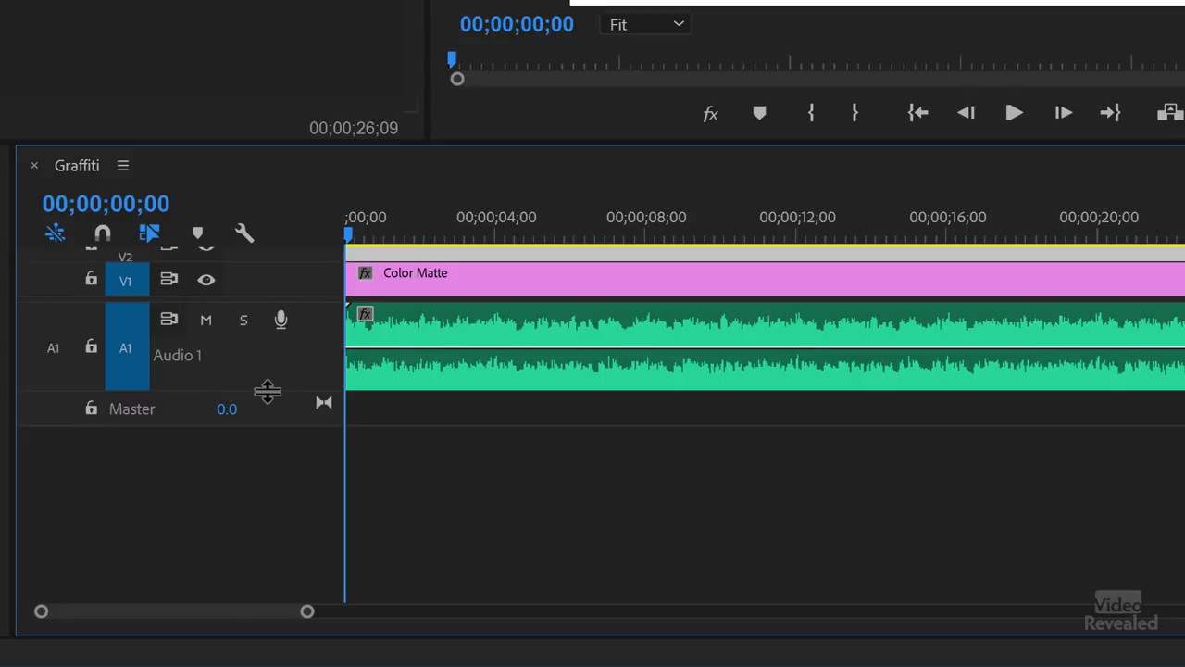
left_click_drag(267, 391, 262, 417)
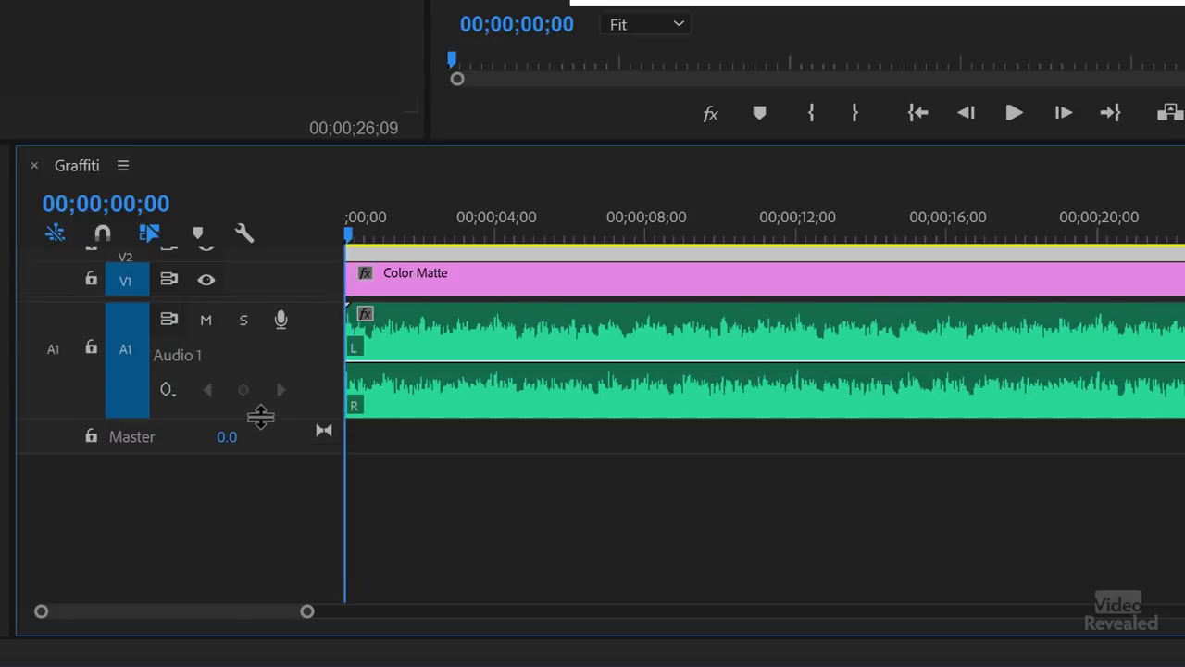
Make Audio 1 show Track Keyframes > Volume instead of clip keyframes.
left_click(167, 390)
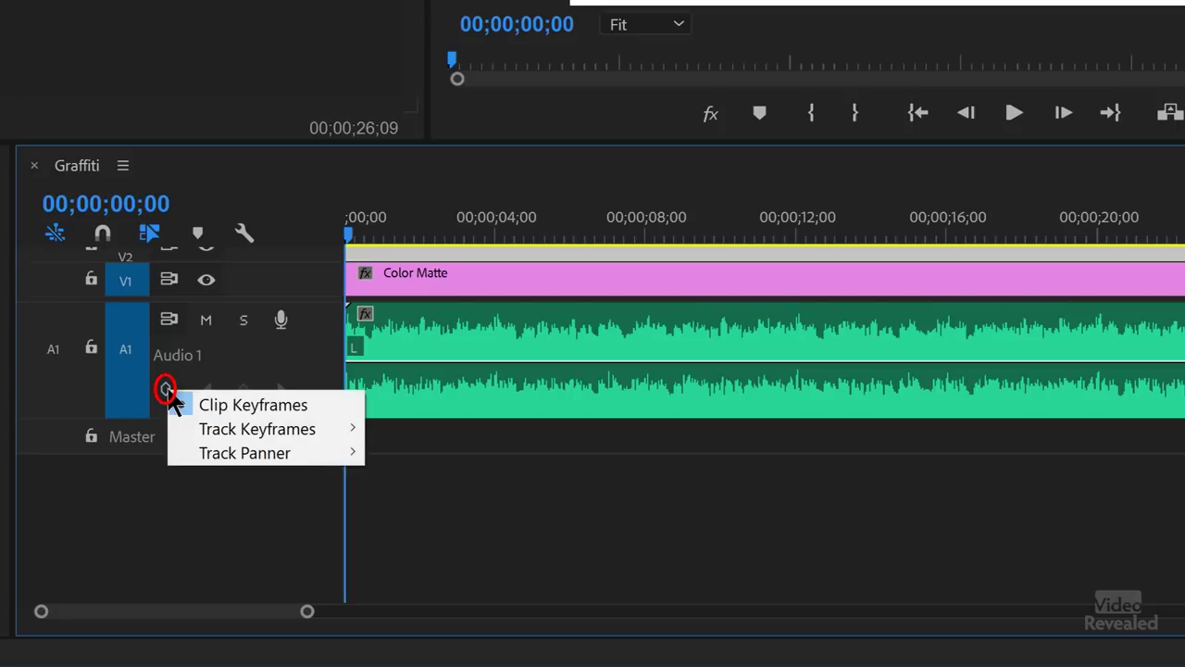
mouse_move(258, 437)
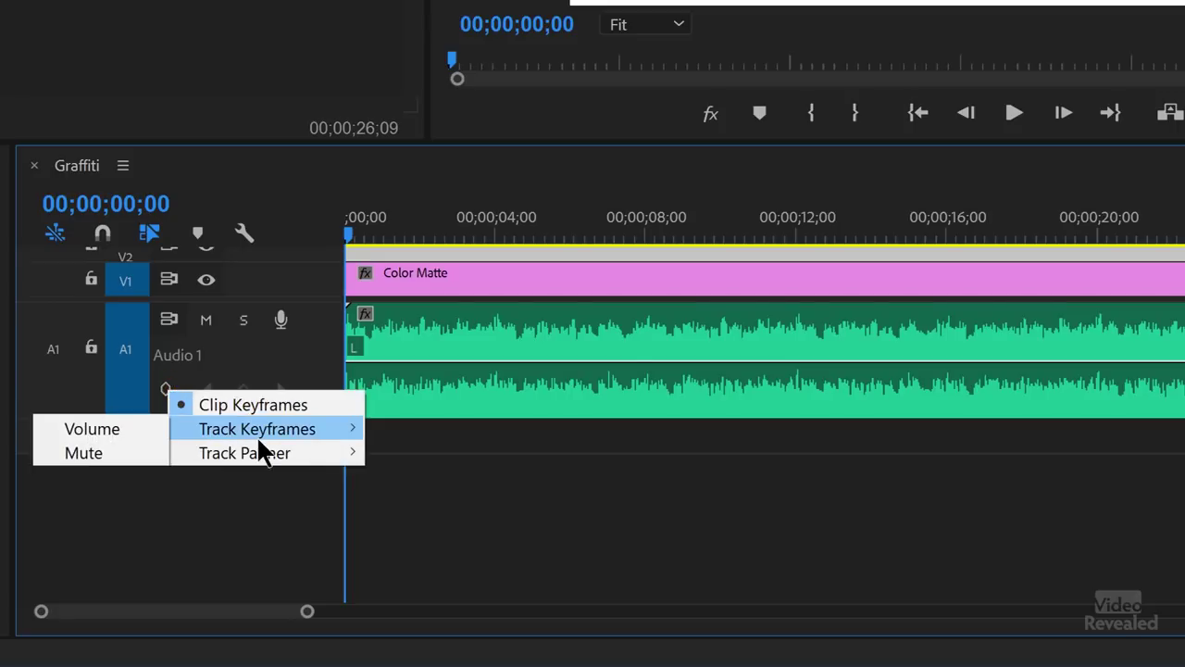
left_click(127, 423)
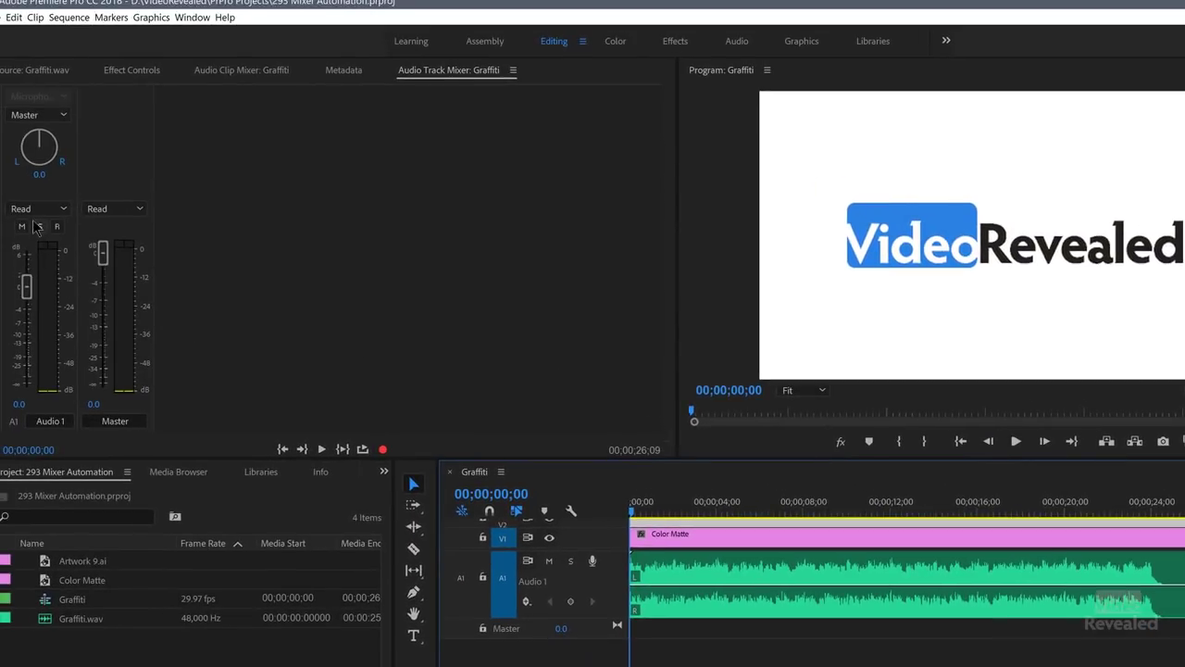
Set Audio 1 to Write and raise its fader during playback to record a fade-in.
left_click(42, 212)
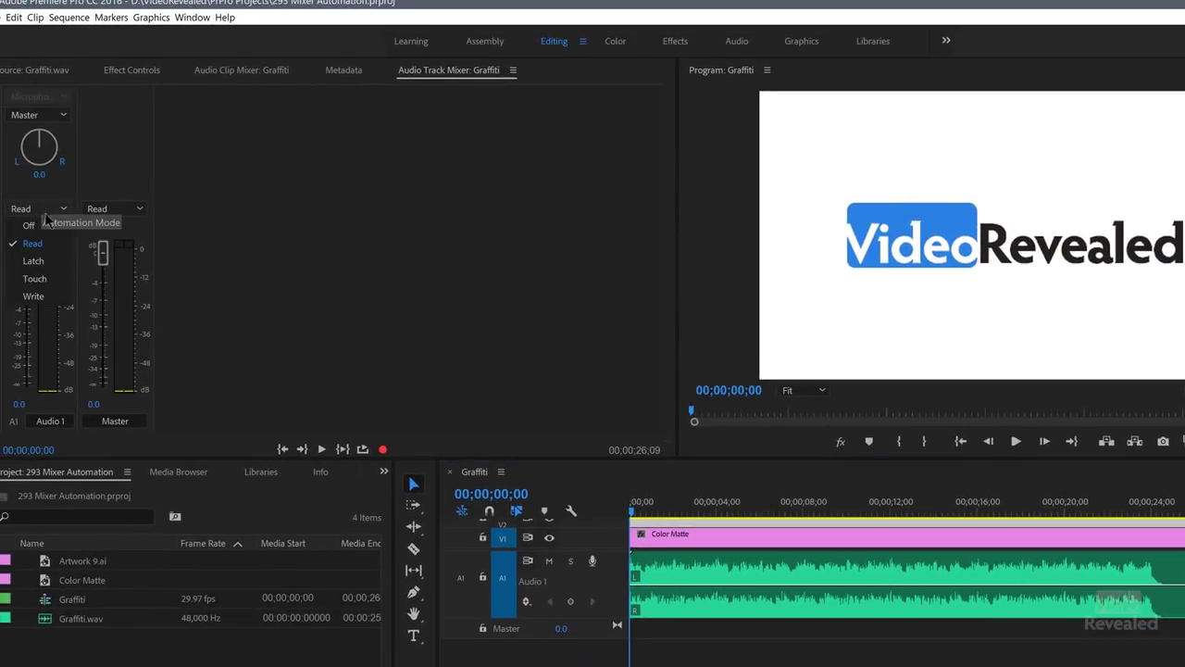
left_click(34, 296)
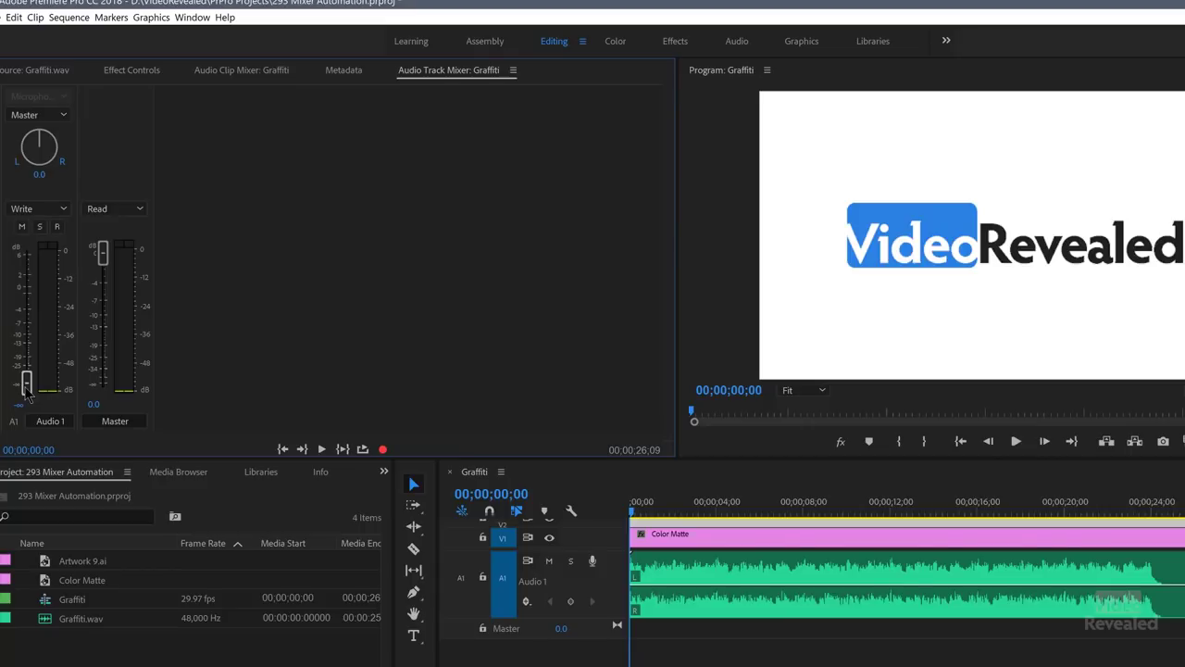
key("space")
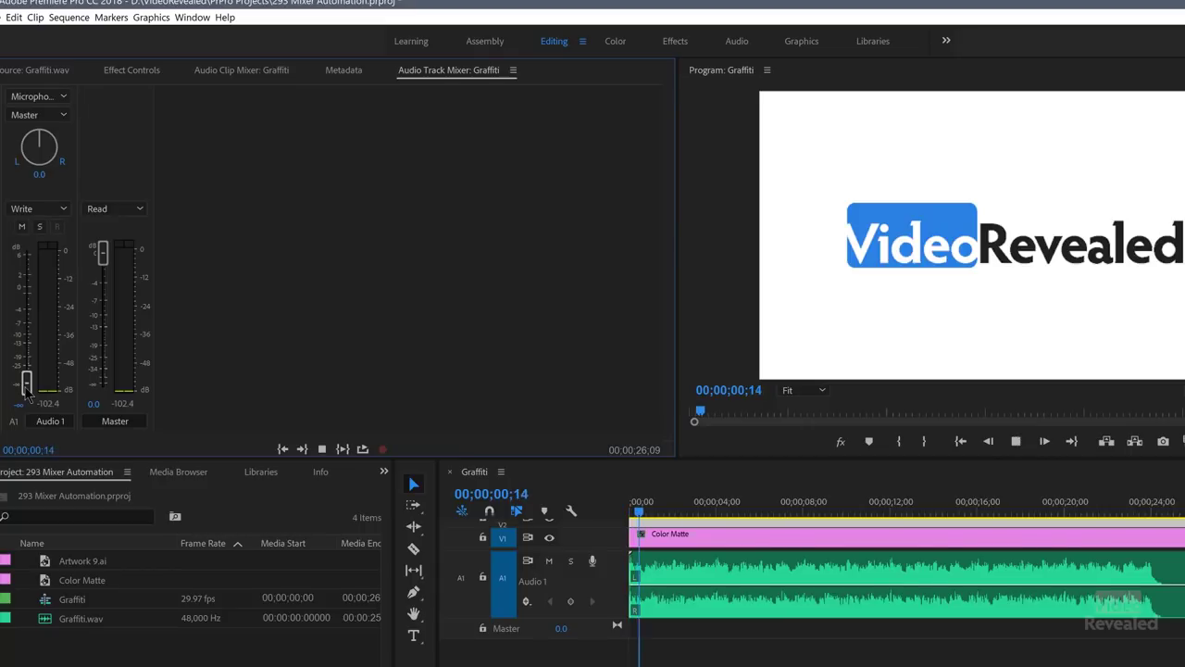
left_click_drag(26, 390, 36, 289)
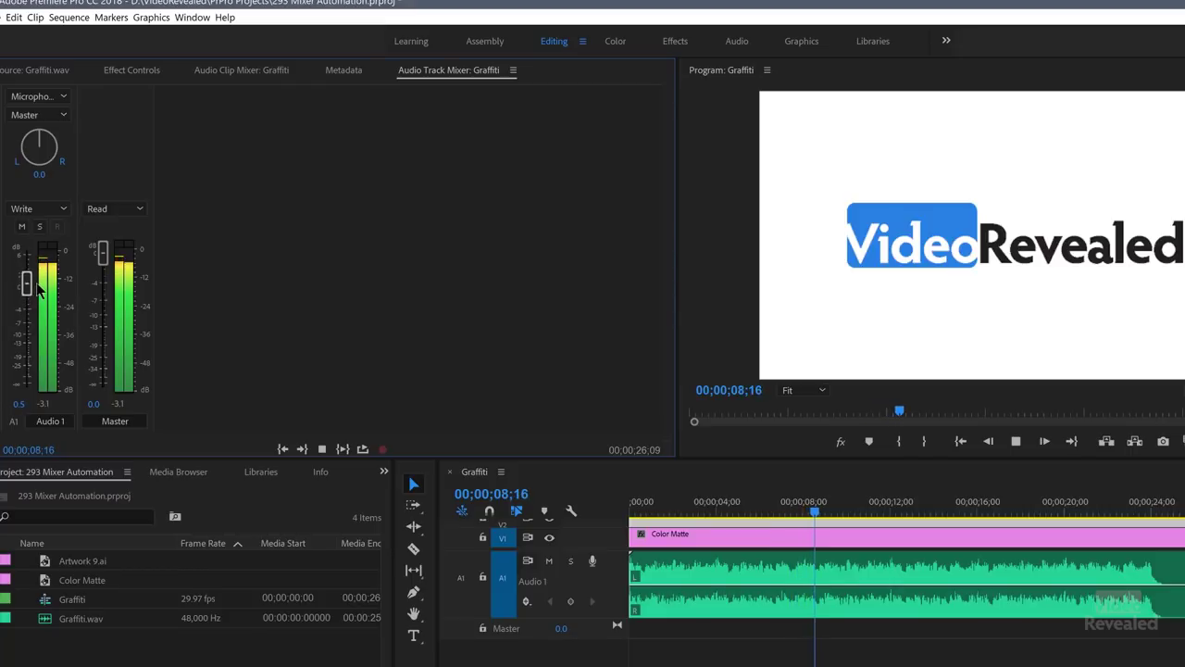
key("space")
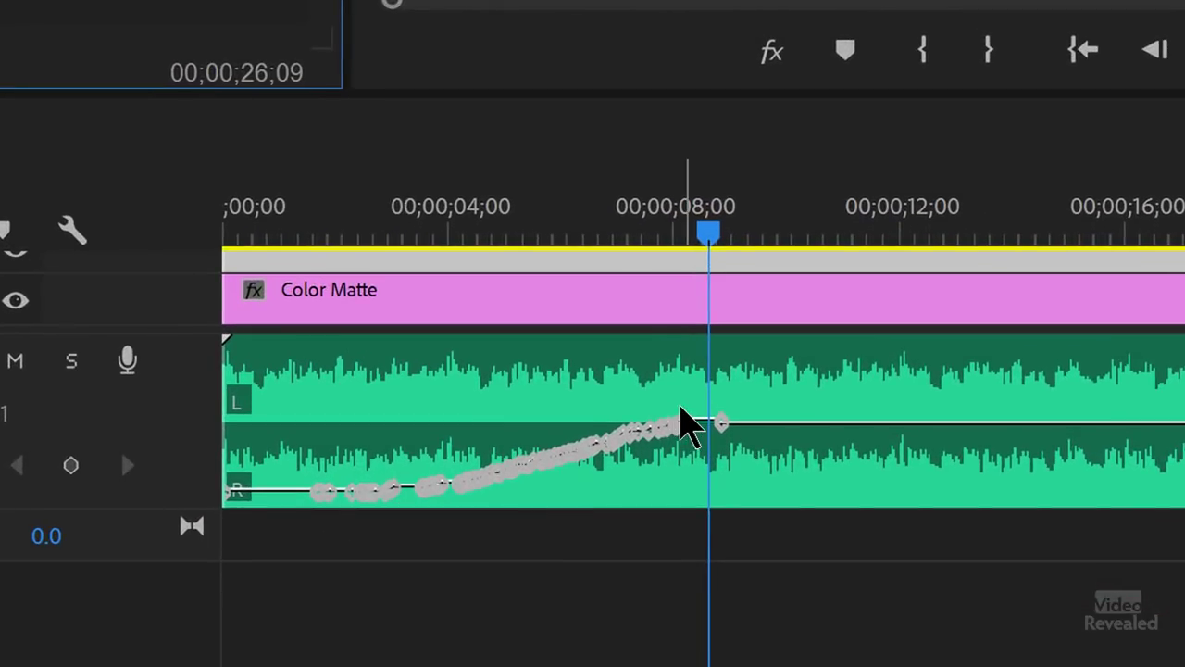
Return the playhead to the sequence start and play back the recorded fade-in.
left_click(506, 231)
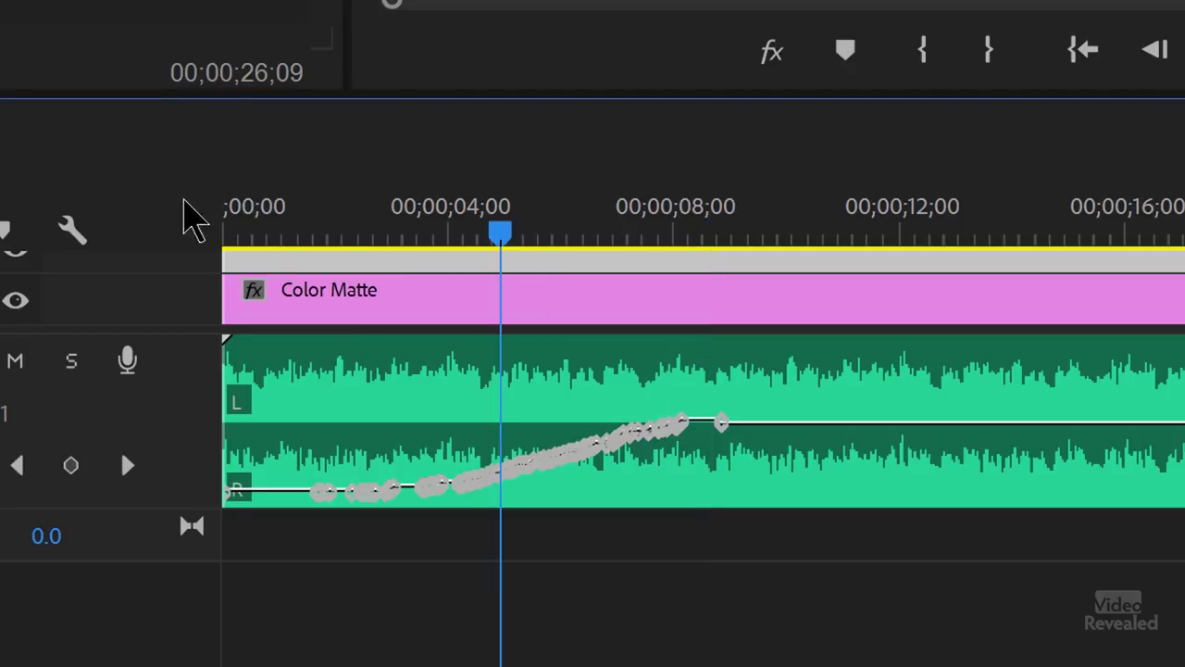
key("Home")
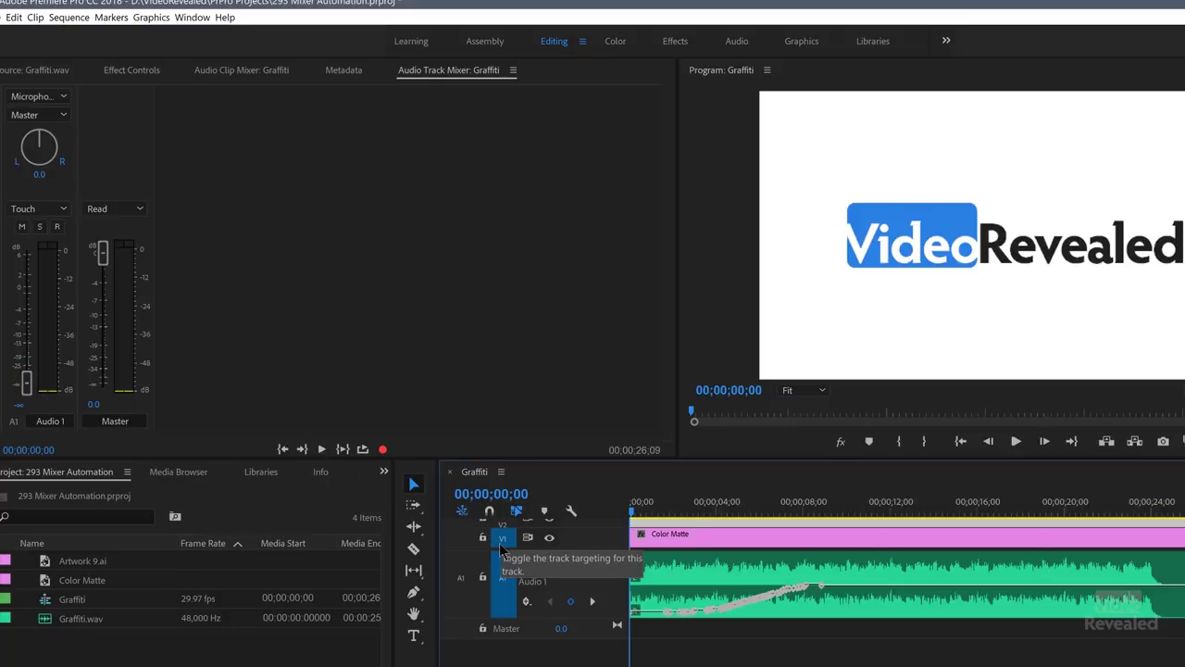
key("space")
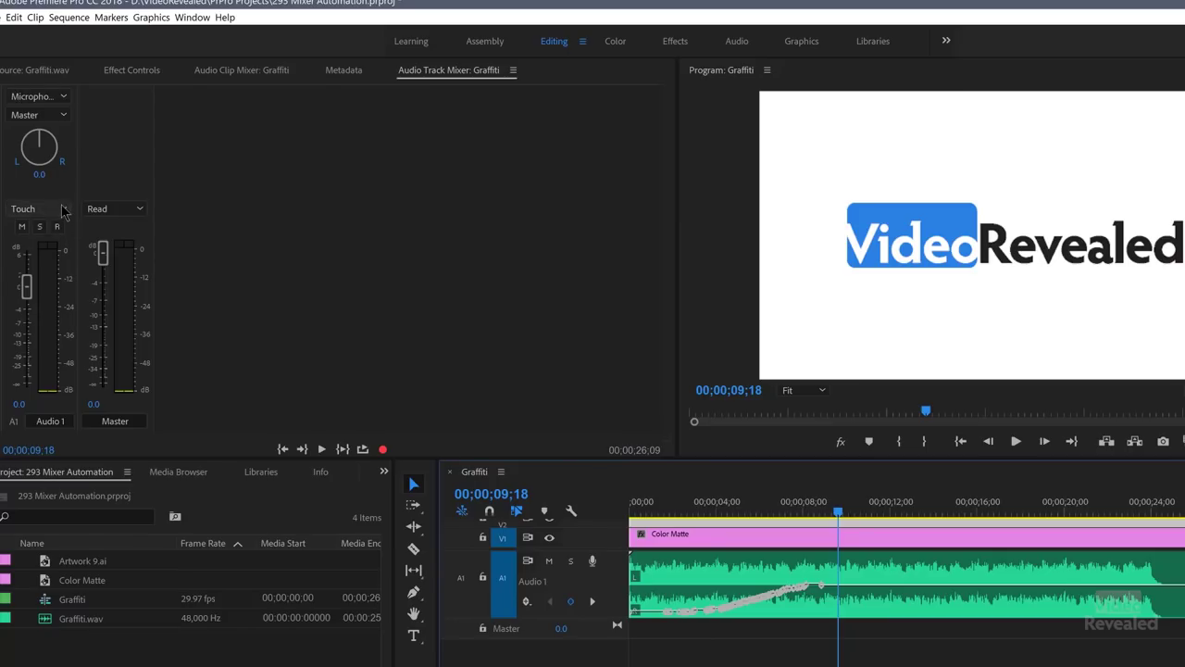
left_click(37, 209)
left_click(28, 230)
key("Home")
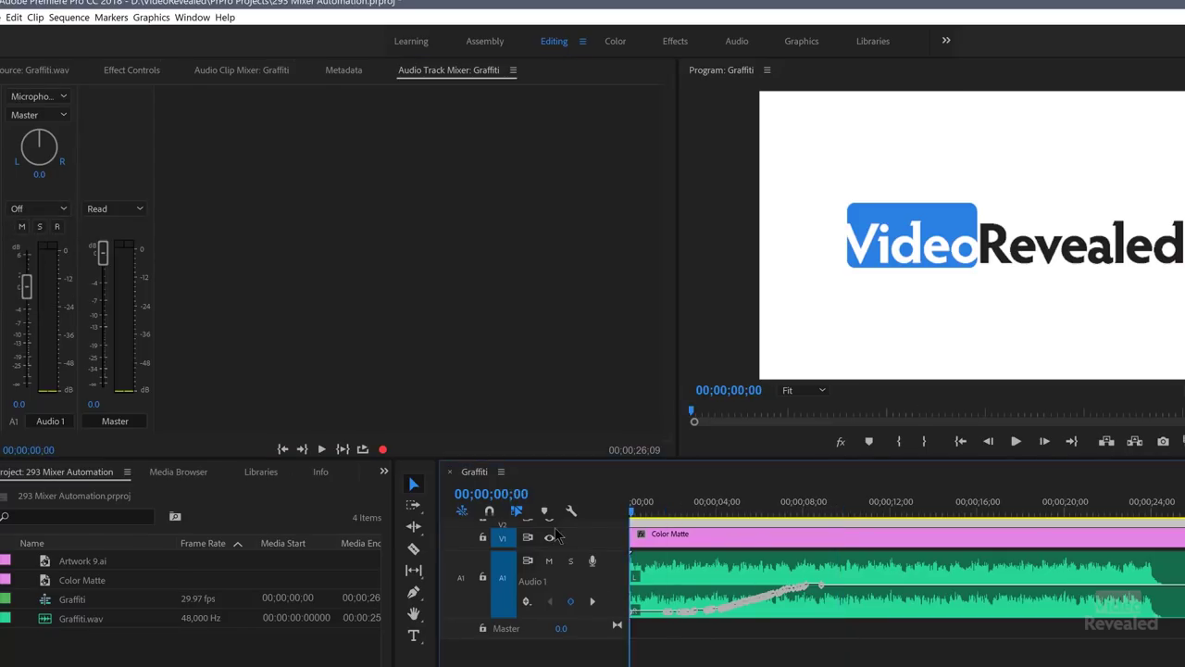
key("space")
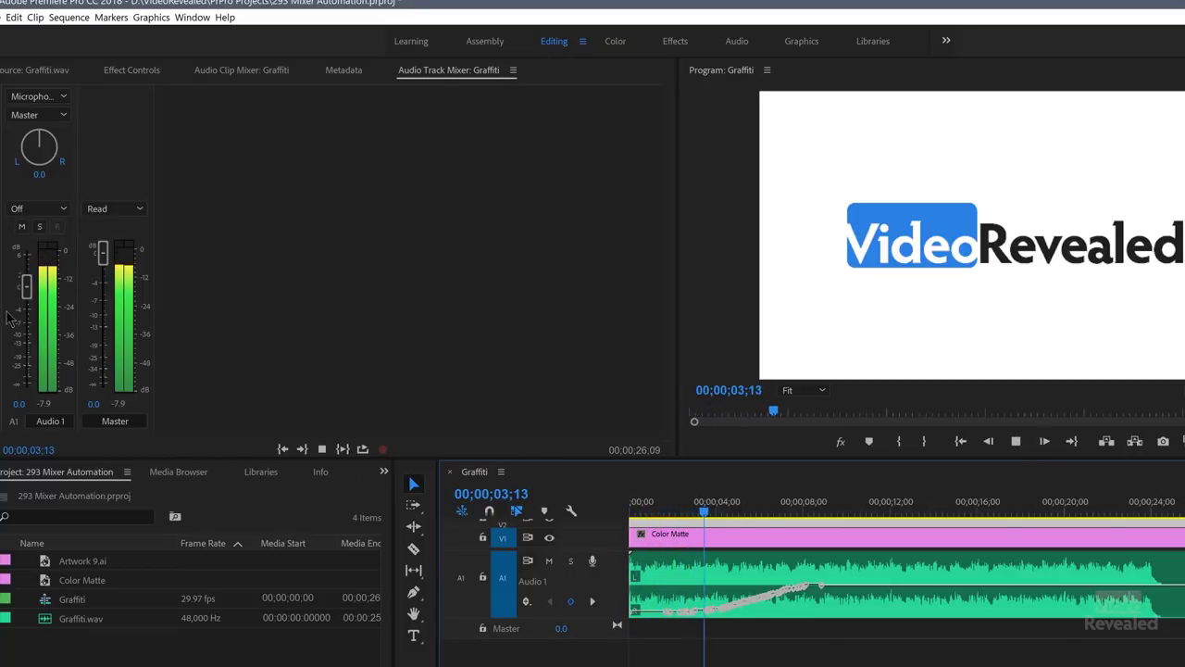
key("space")
left_click(51, 211)
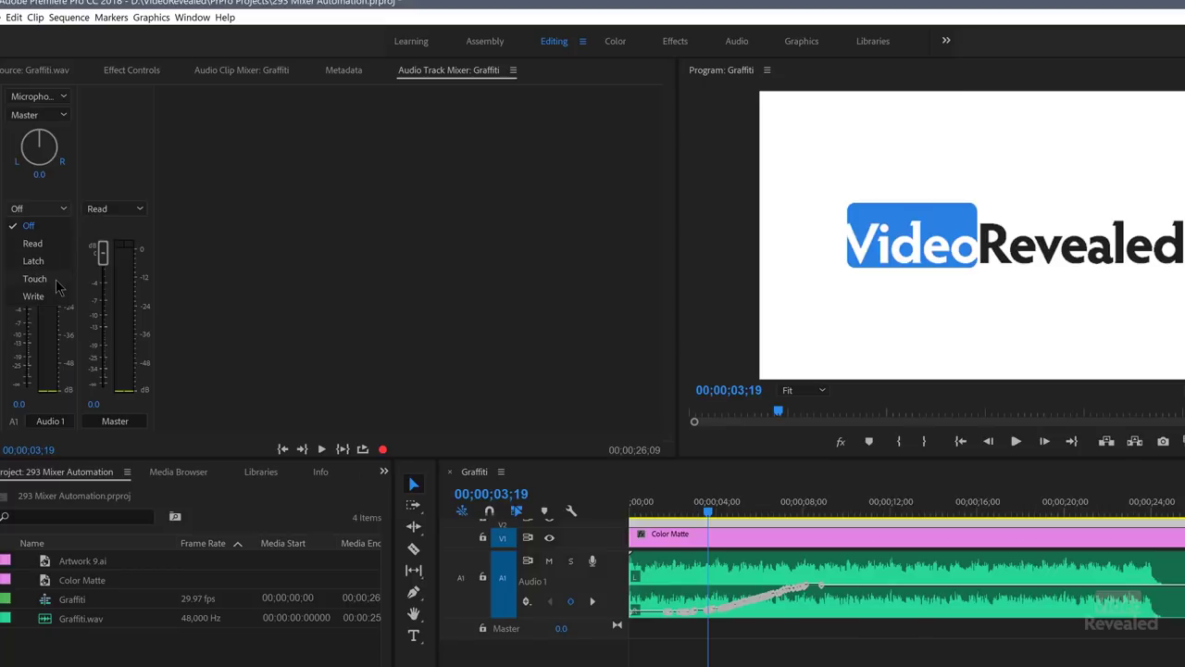
left_click(56, 282)
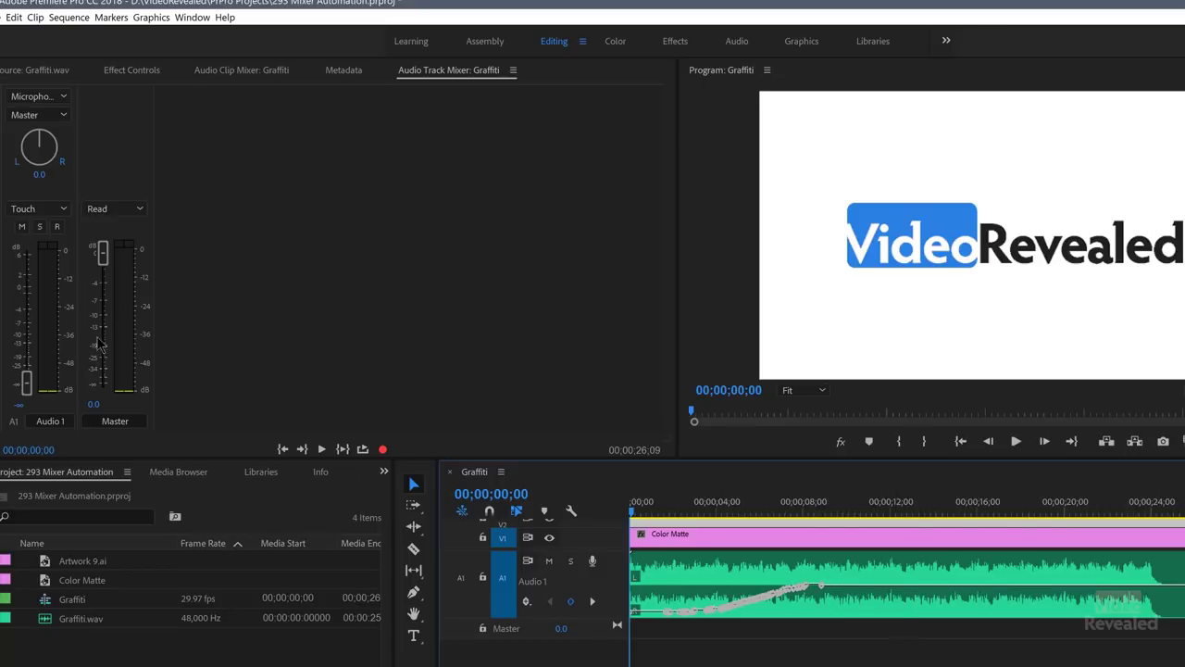
Set Audio 1 to Read, preview playback from about 10 seconds, then rewind to the start.
left_click(34, 211)
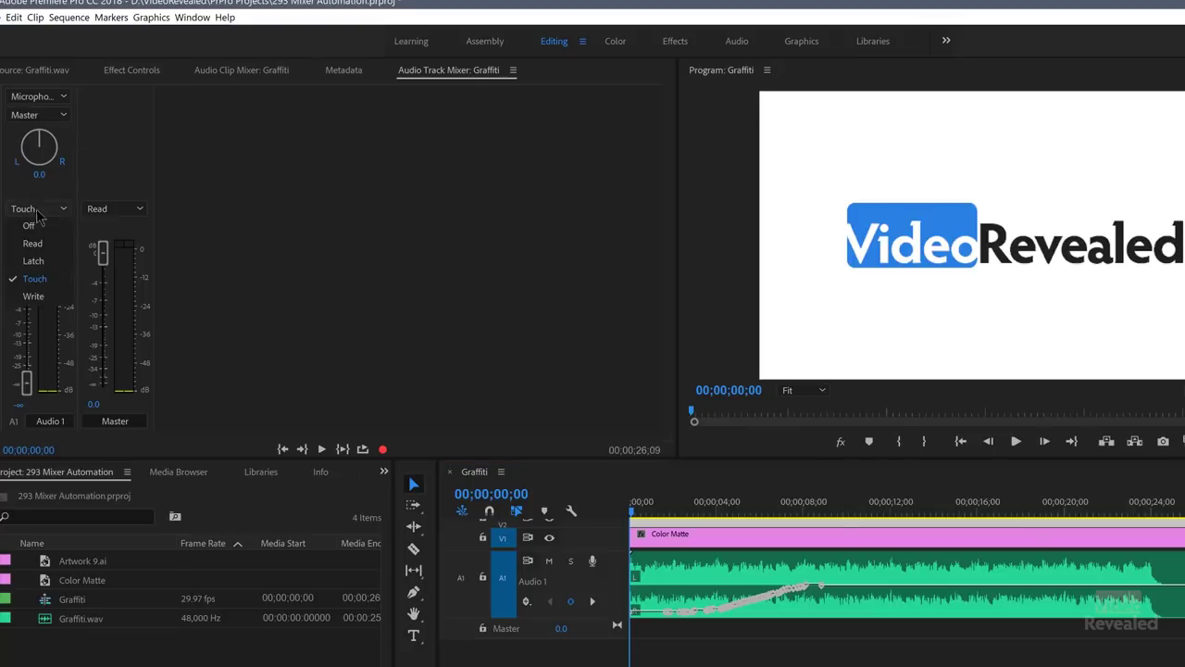
left_click(33, 243)
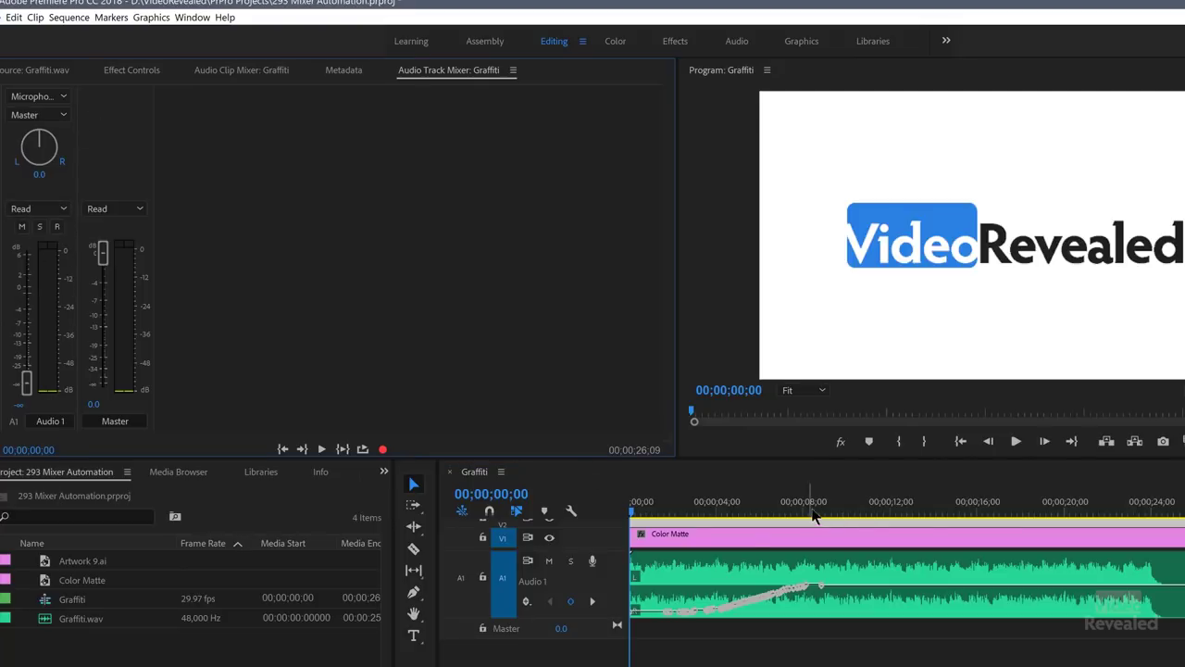
left_click(842, 512)
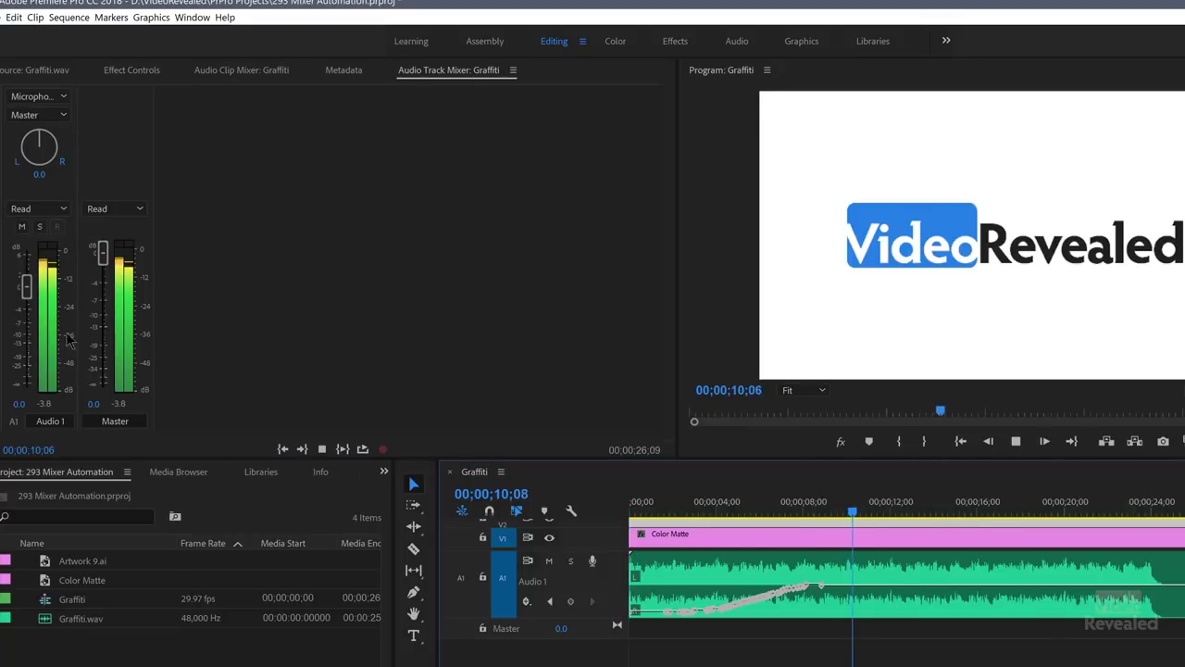
key("space")
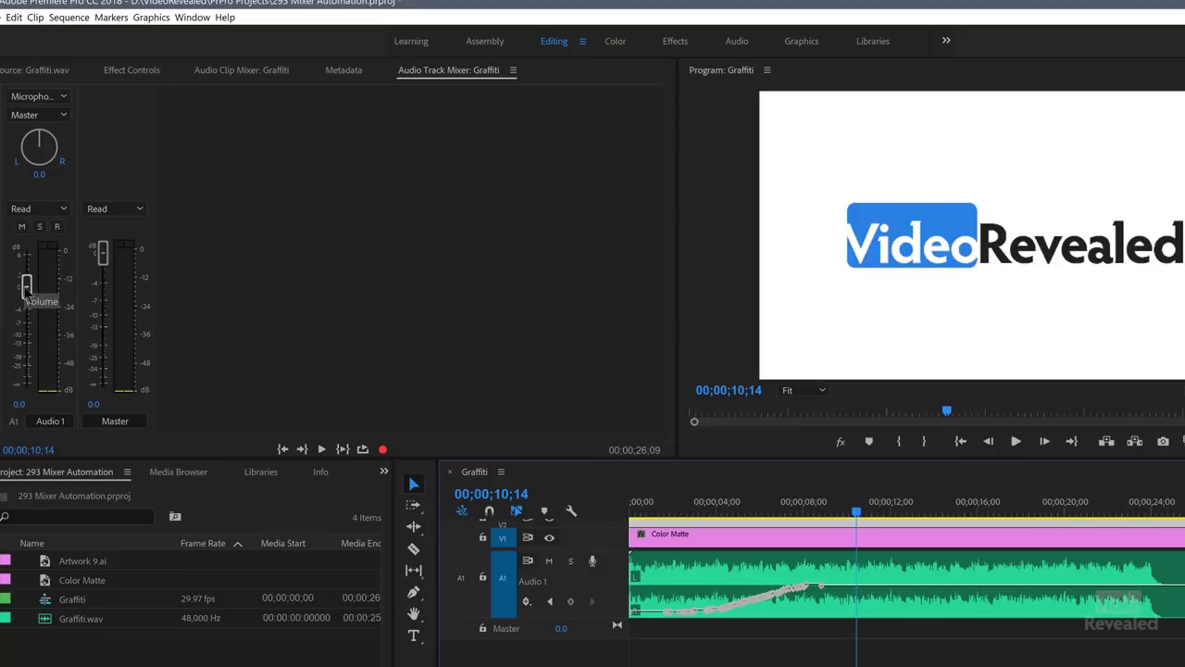
left_click_drag(664, 501, 633, 501)
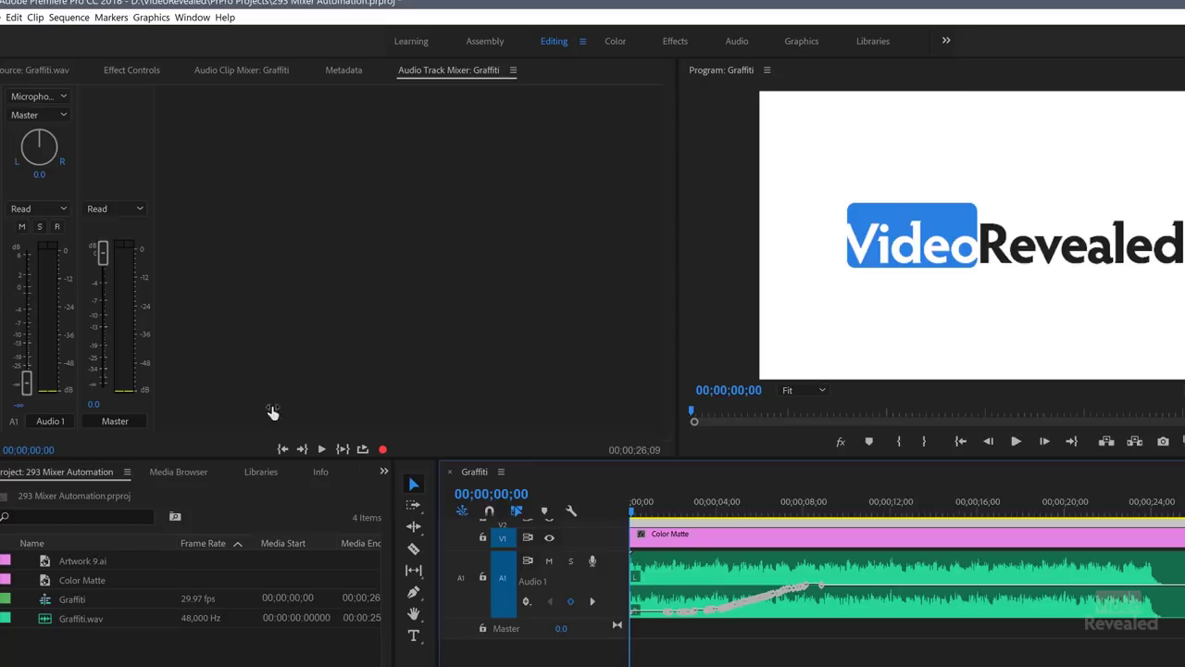
Switch Audio 1 to Touch and raise its fader during playback to record a volume boost.
left_click(52, 211)
left_click(35, 279)
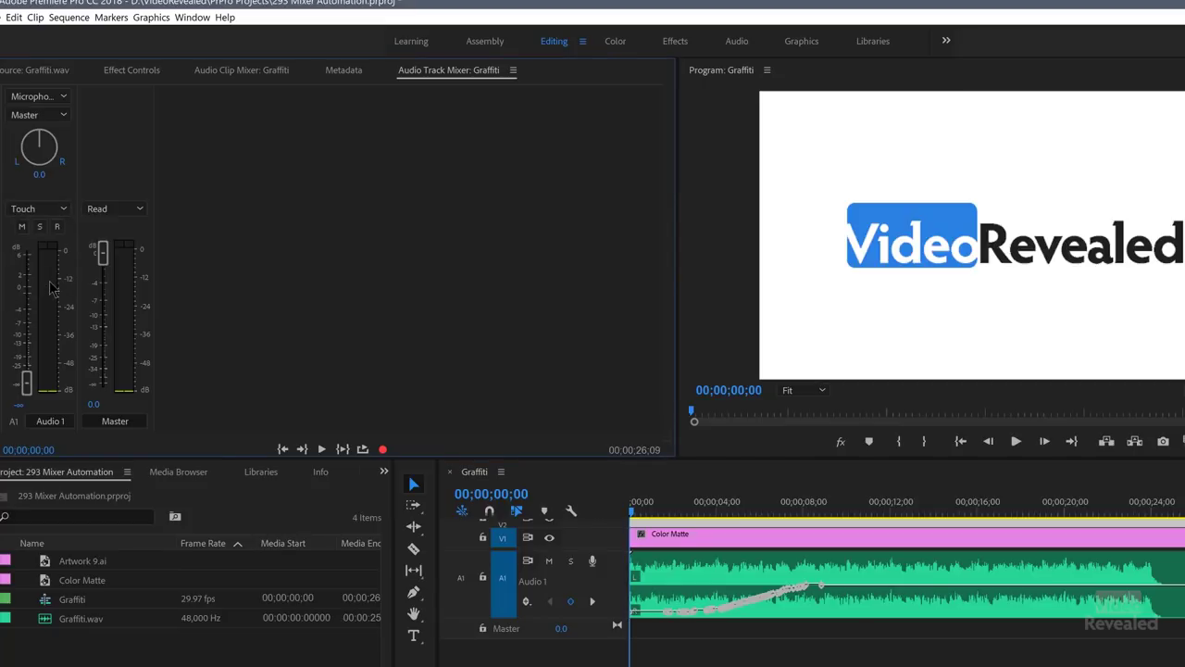
key("space")
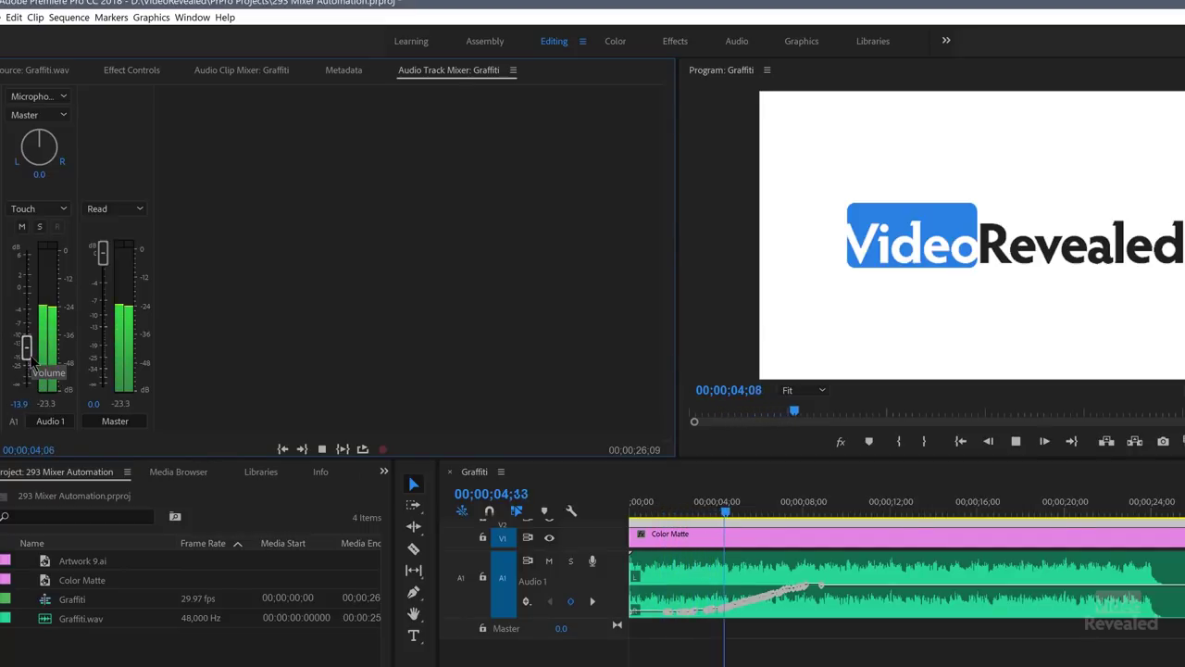
left_click_drag(29, 356, 29, 261)
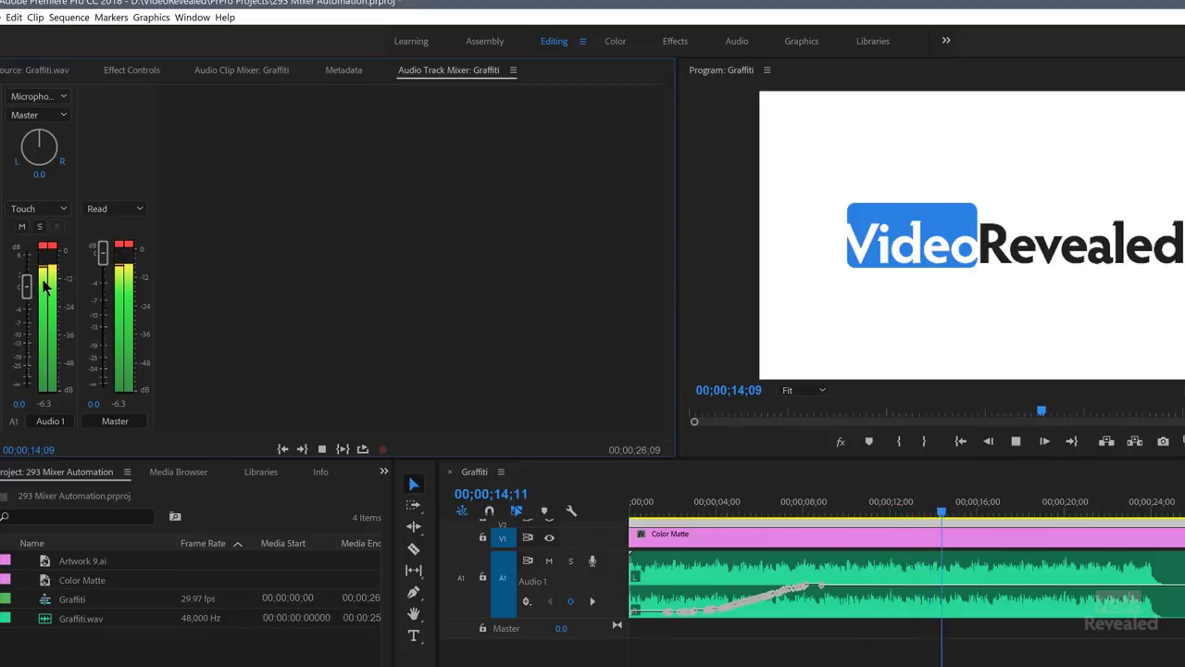
key("space")
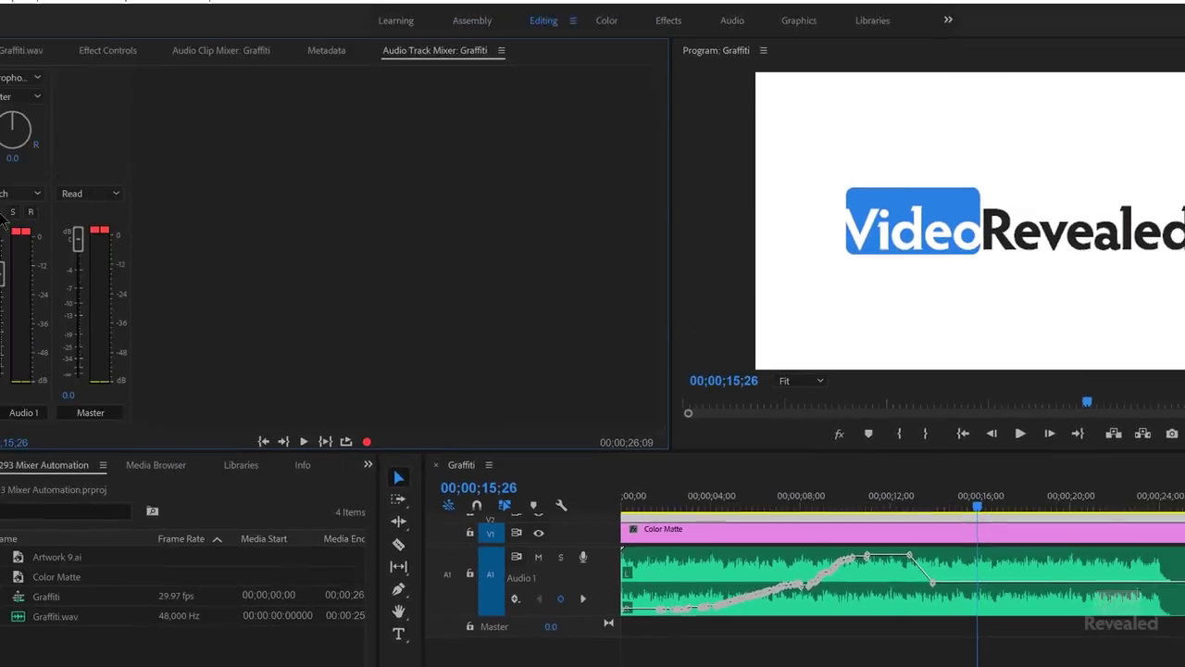
Switch Audio 1 to Latch, rewind, raise the fader while playing, and stop near 18 seconds.
left_click(35, 209)
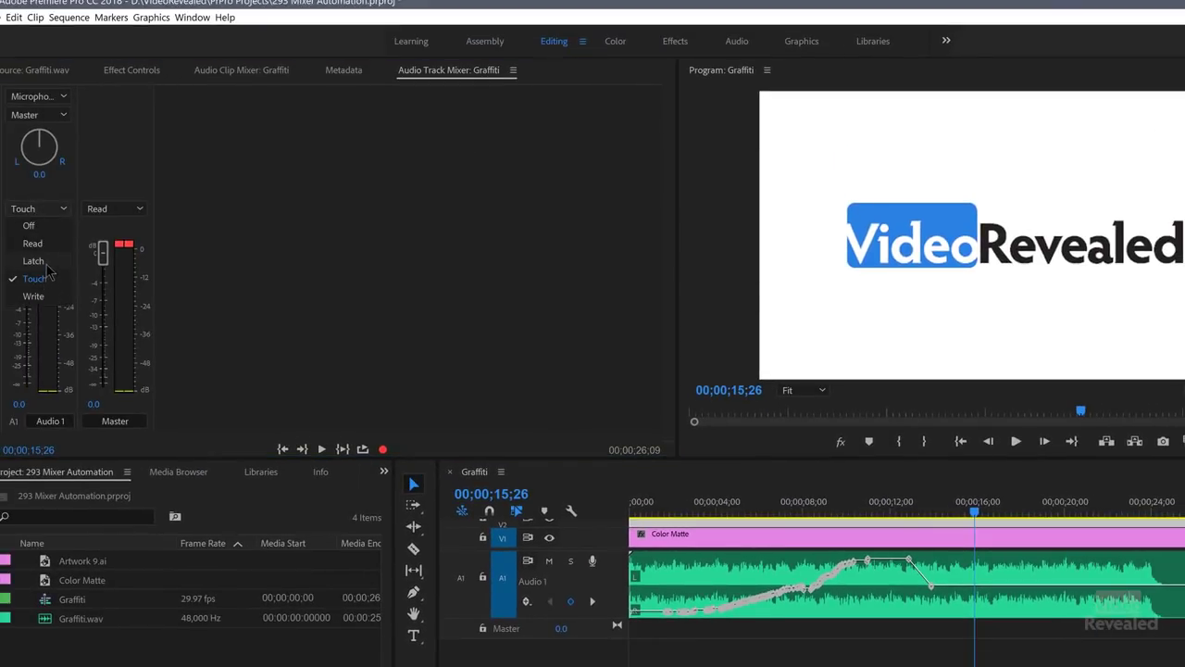
left_click(33, 261)
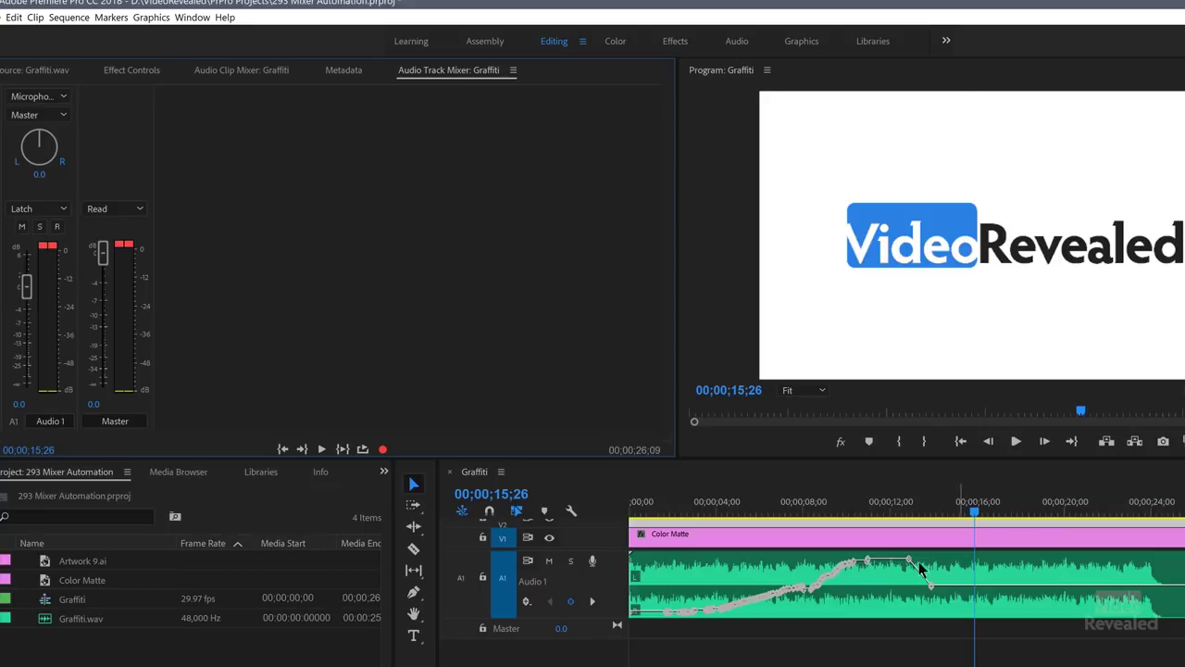
left_click(905, 512)
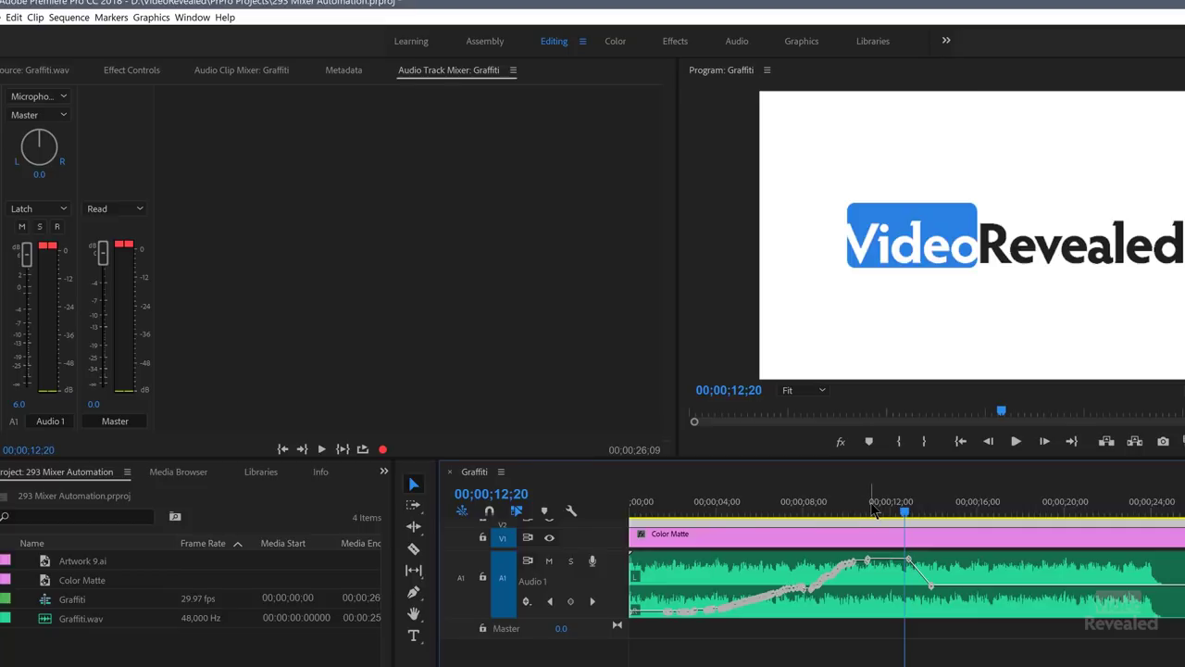
left_click_drag(722, 519, 631, 523)
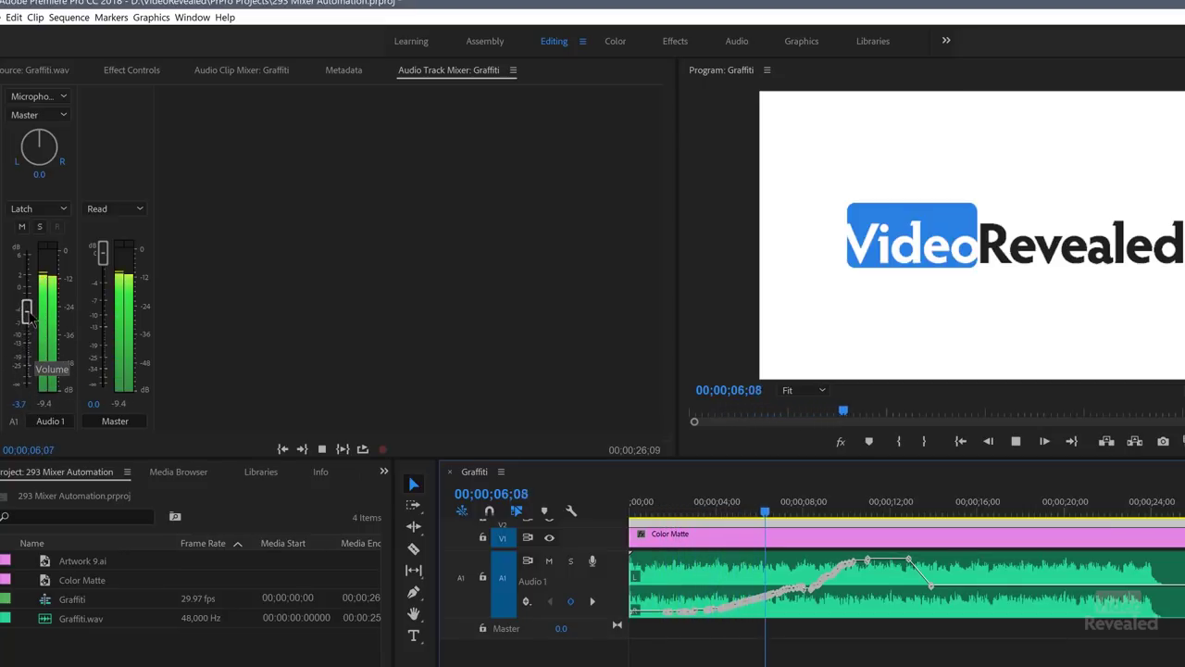
left_click_drag(27, 307, 35, 257)
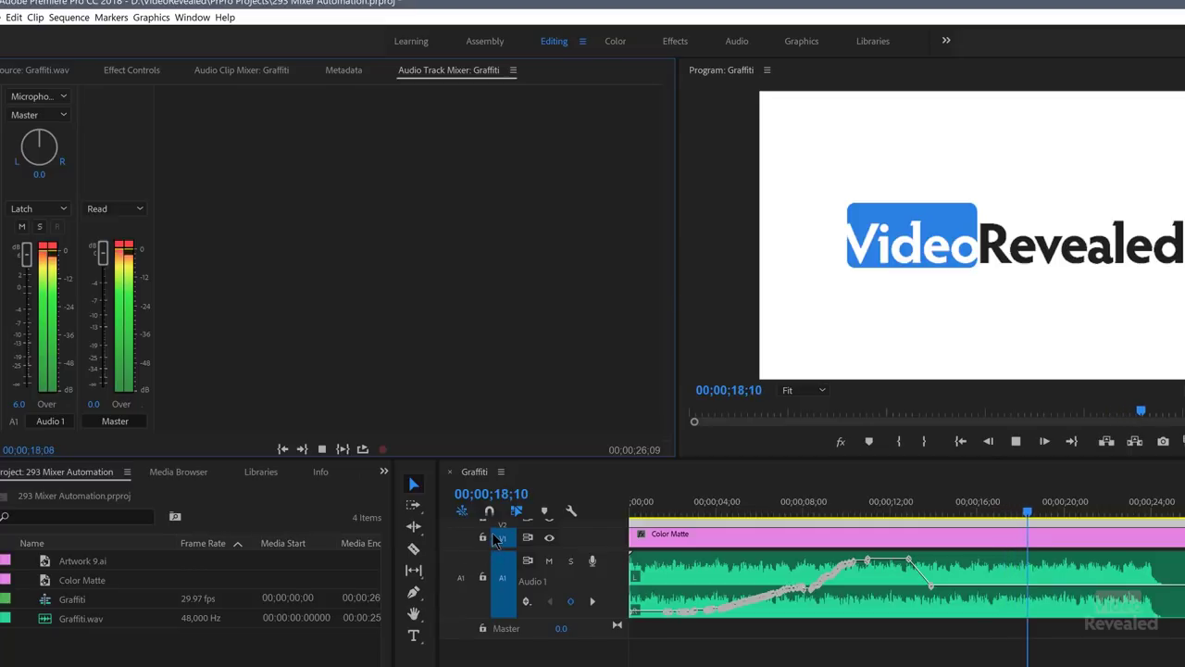
key("space")
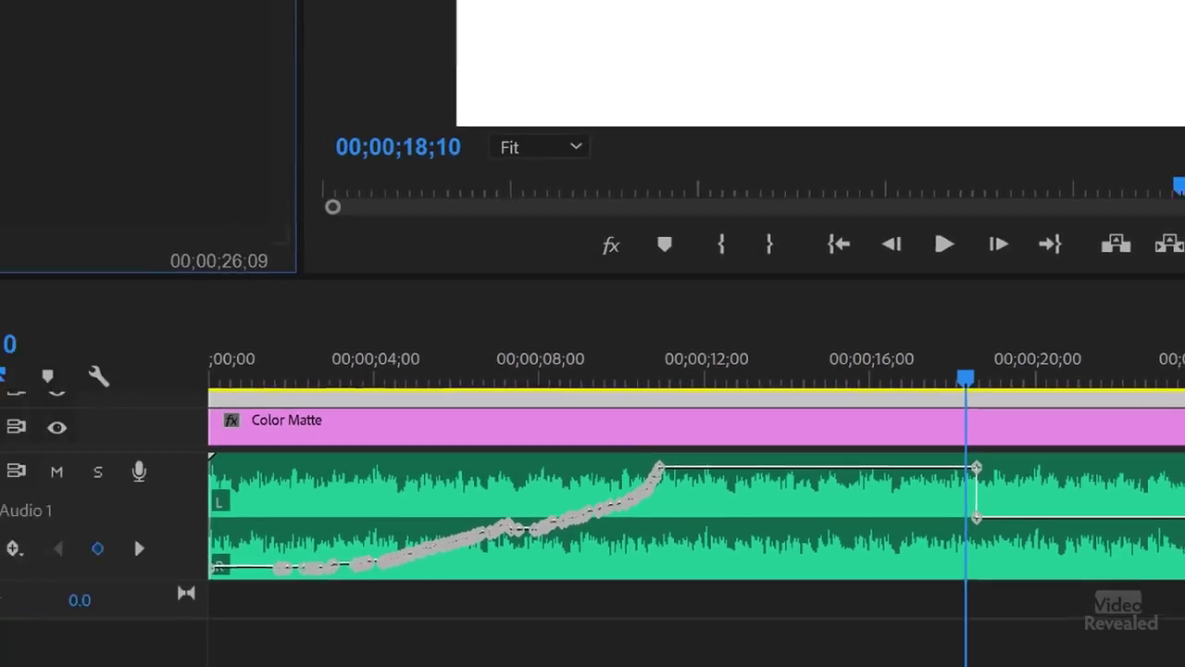
Set Audio 1 to Write and record a flat +6 dB pass over the first seconds.
left_click(39, 209)
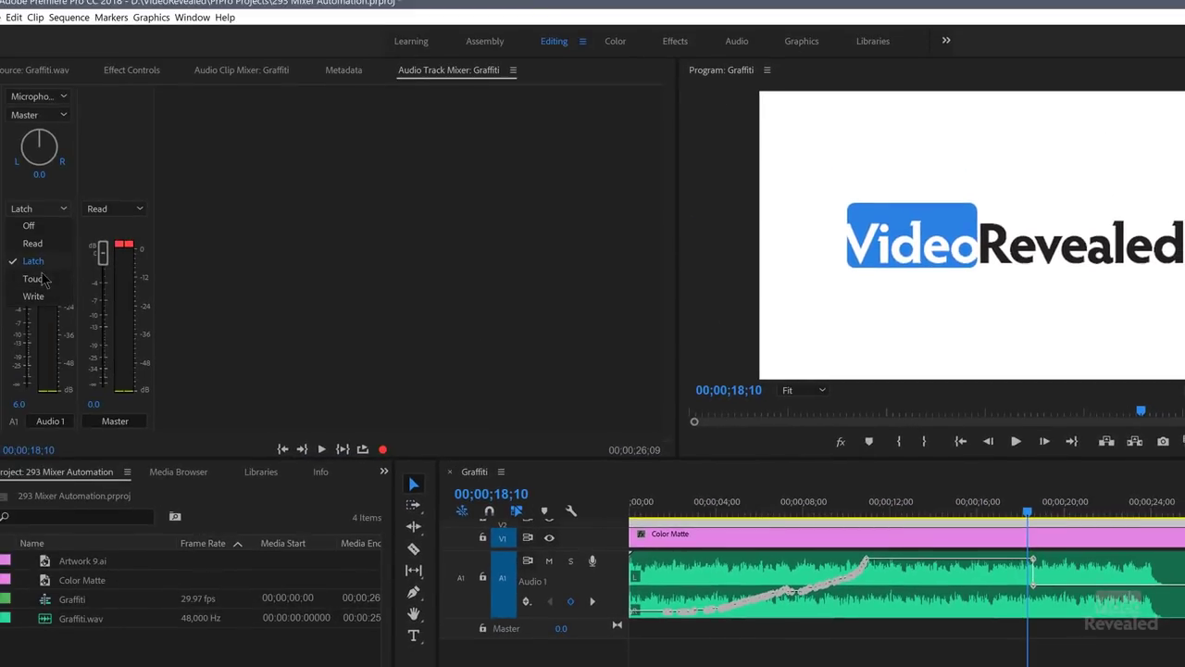
left_click(34, 295)
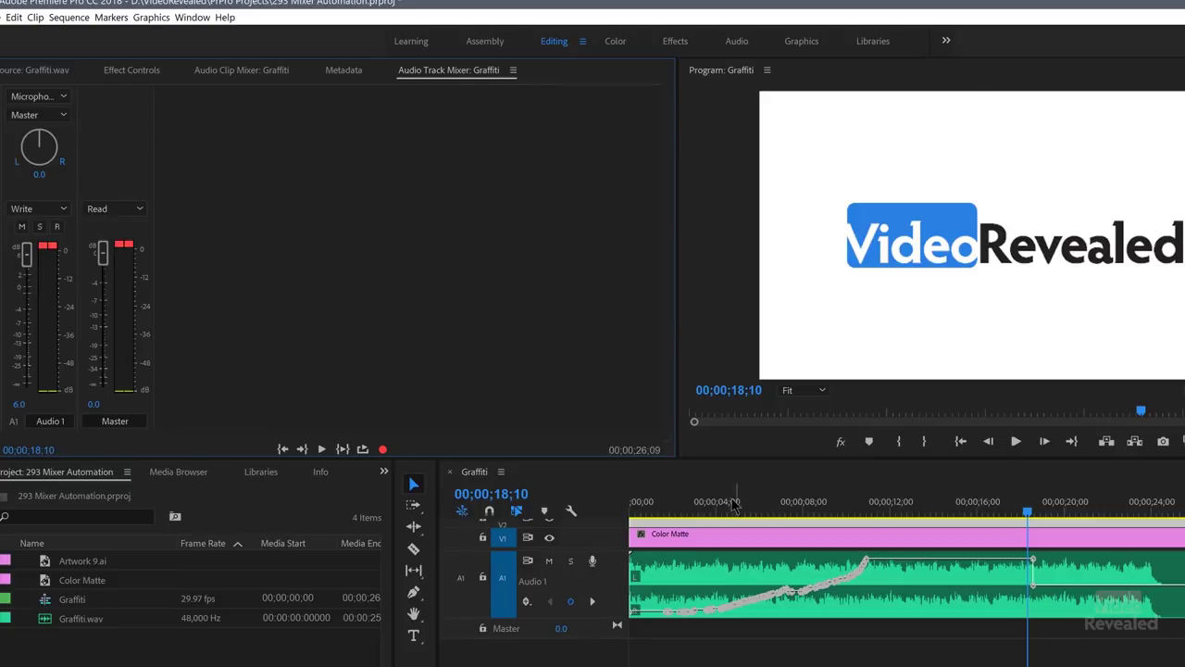
left_click(561, 515)
key("Home")
key("space")
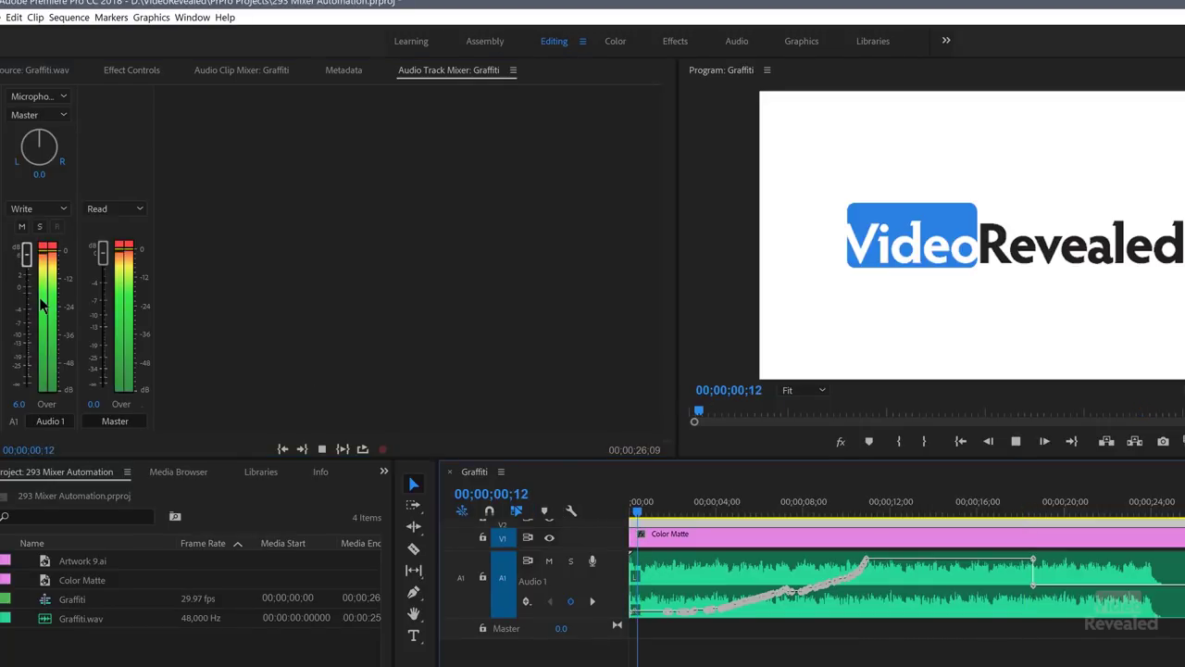
key("space")
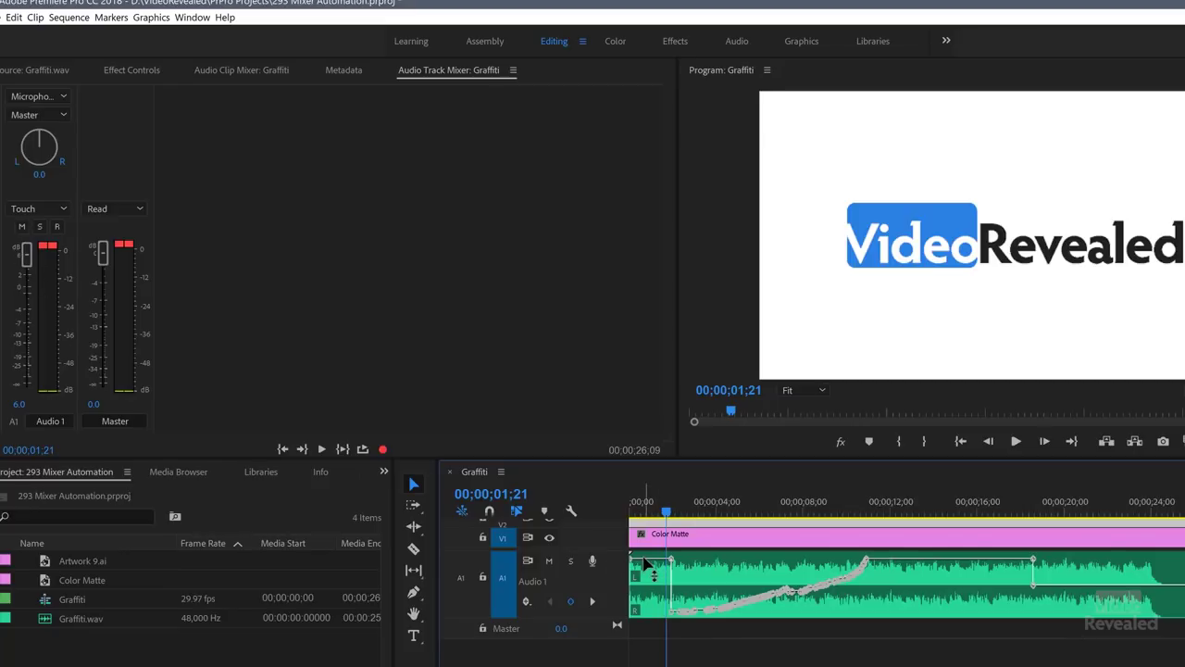
Play back the new automation, then reselect Write and start another recording pass.
key("space")
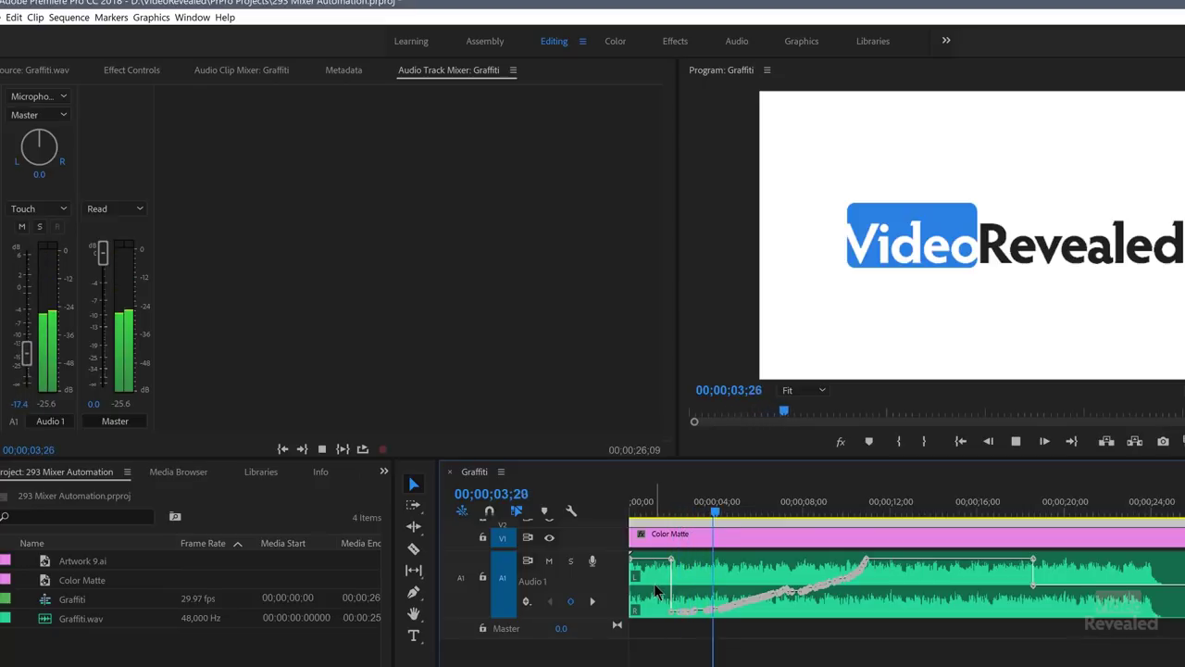
key("space")
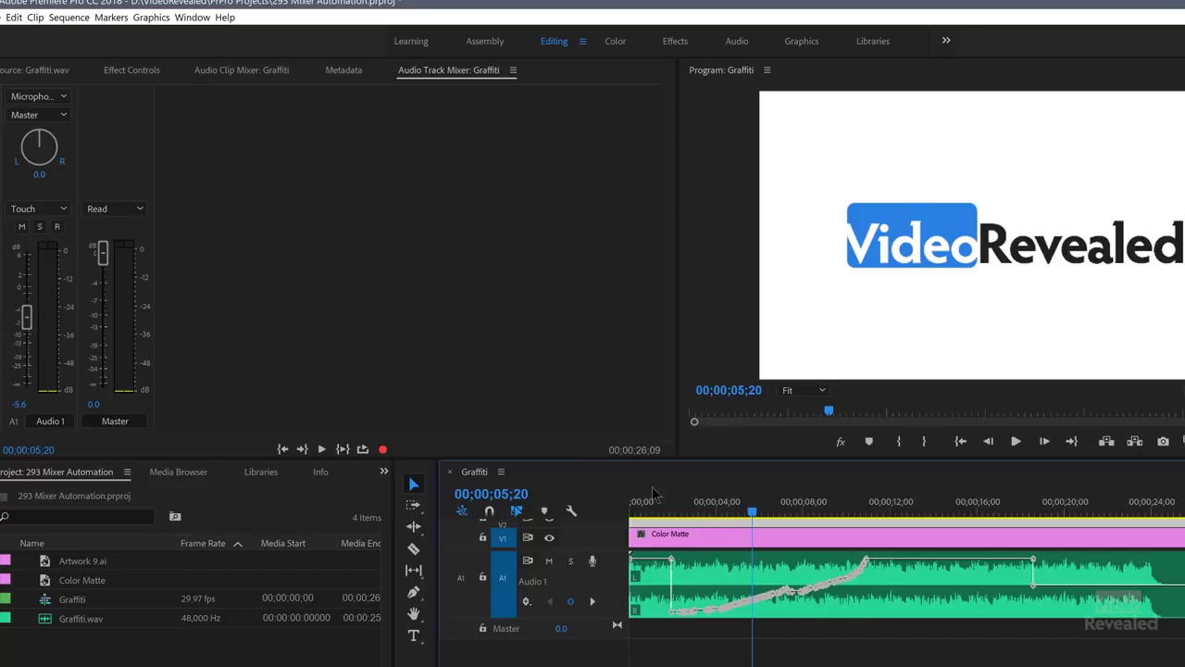
left_click(42, 209)
left_click(48, 299)
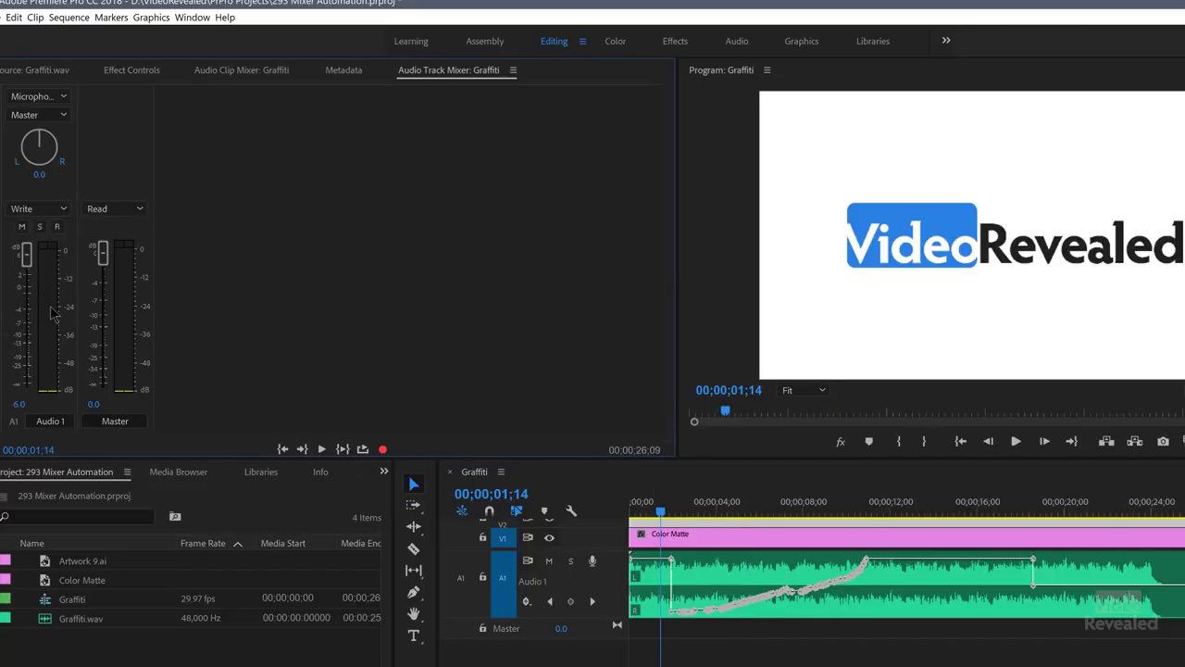
key("space")
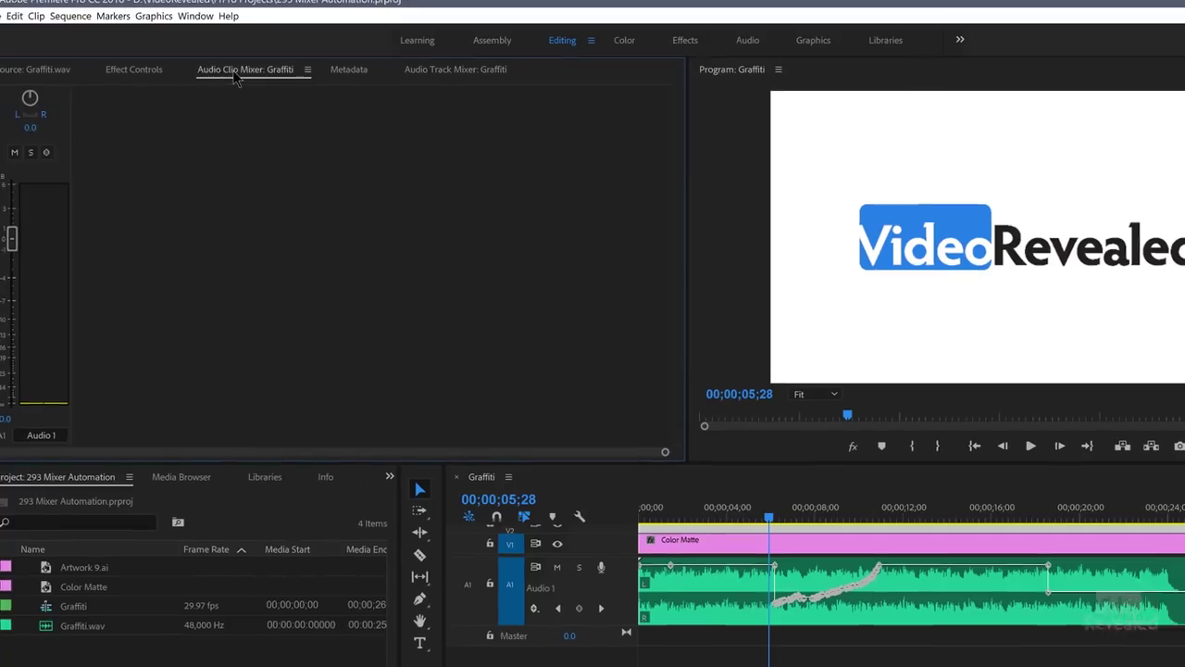
In the Audio Clip Mixer, toggle Write Keyframes, check Show Keyframes, and rewind the playhead to the start.
left_click(116, 191)
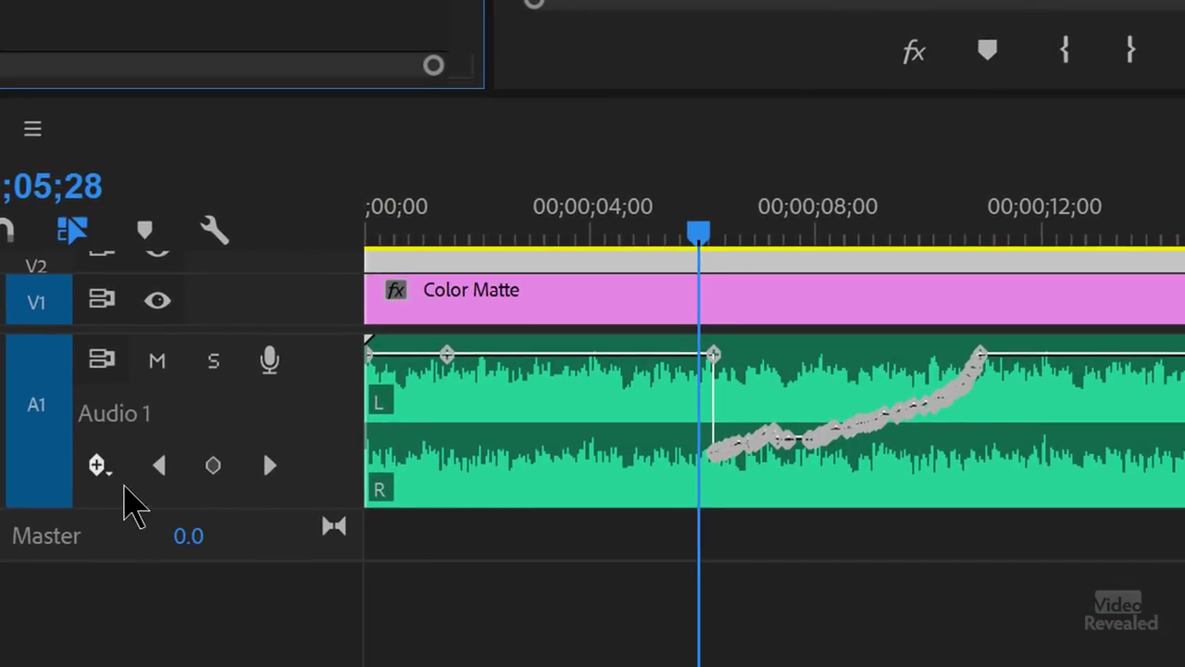
left_click(101, 468)
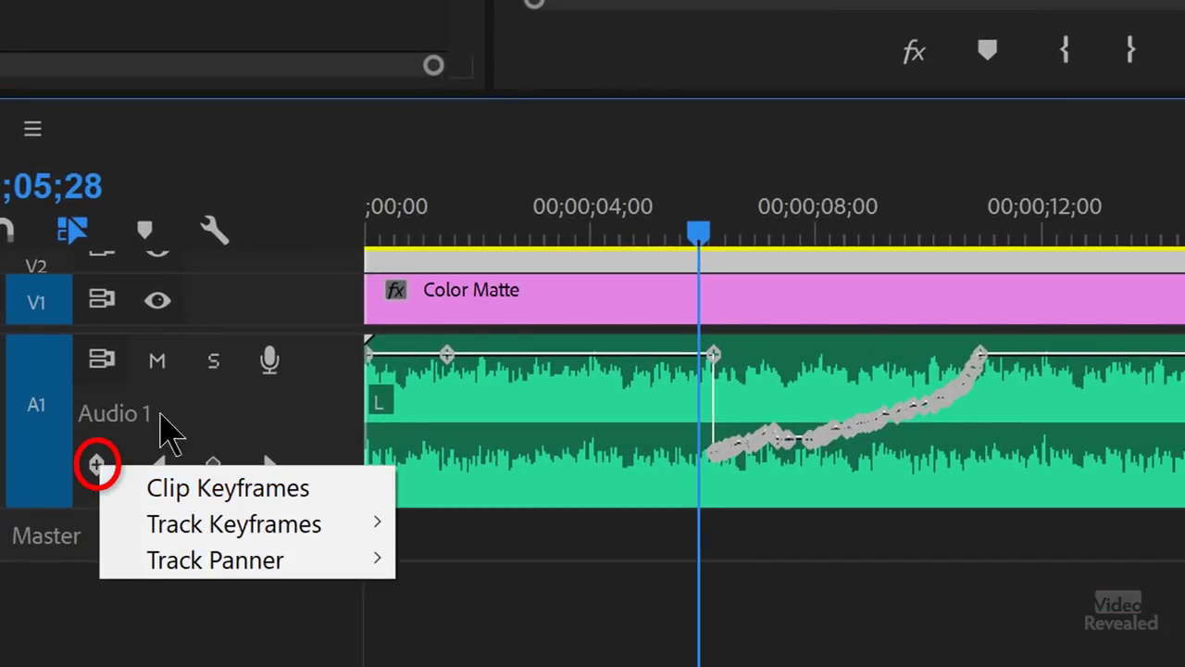
left_click(539, 205)
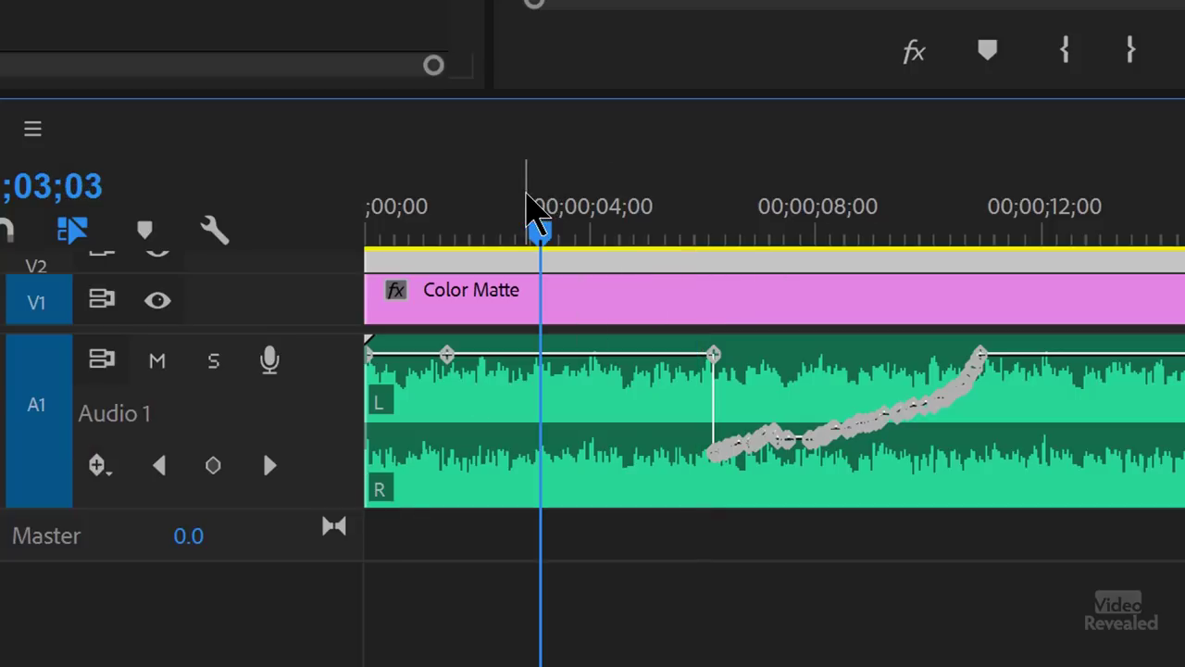
left_click_drag(511, 212, 367, 211)
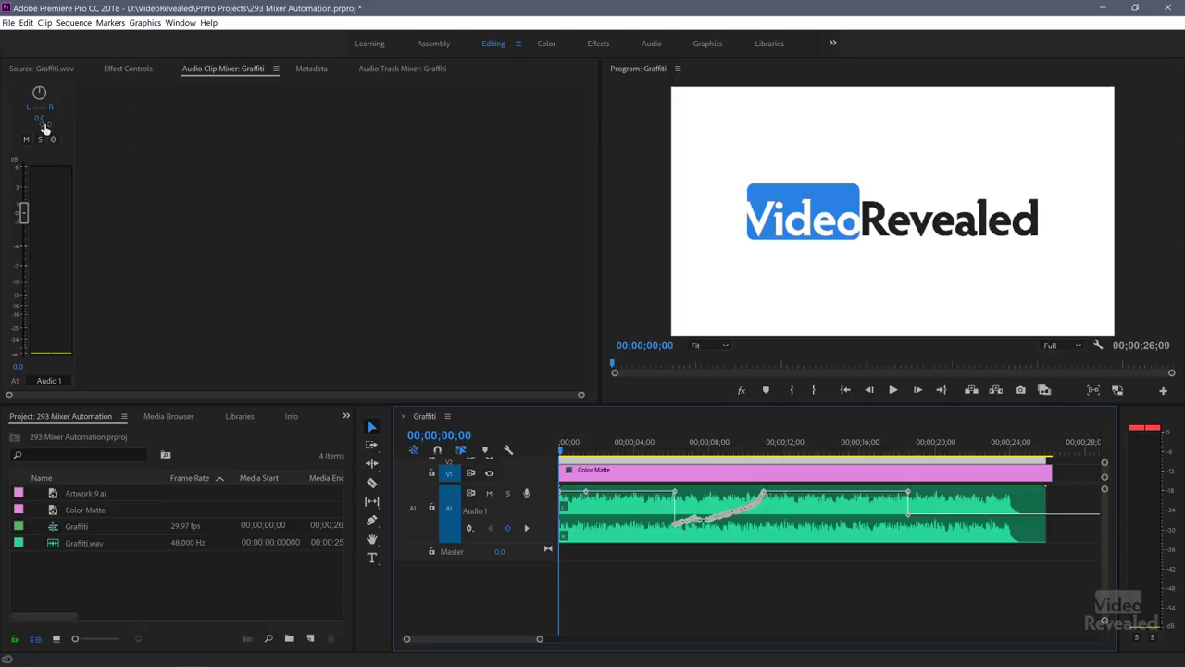
Return to the Audio Track Mixer, set Audio 1 to Write, and pull its fader fully down.
left_click(400, 69)
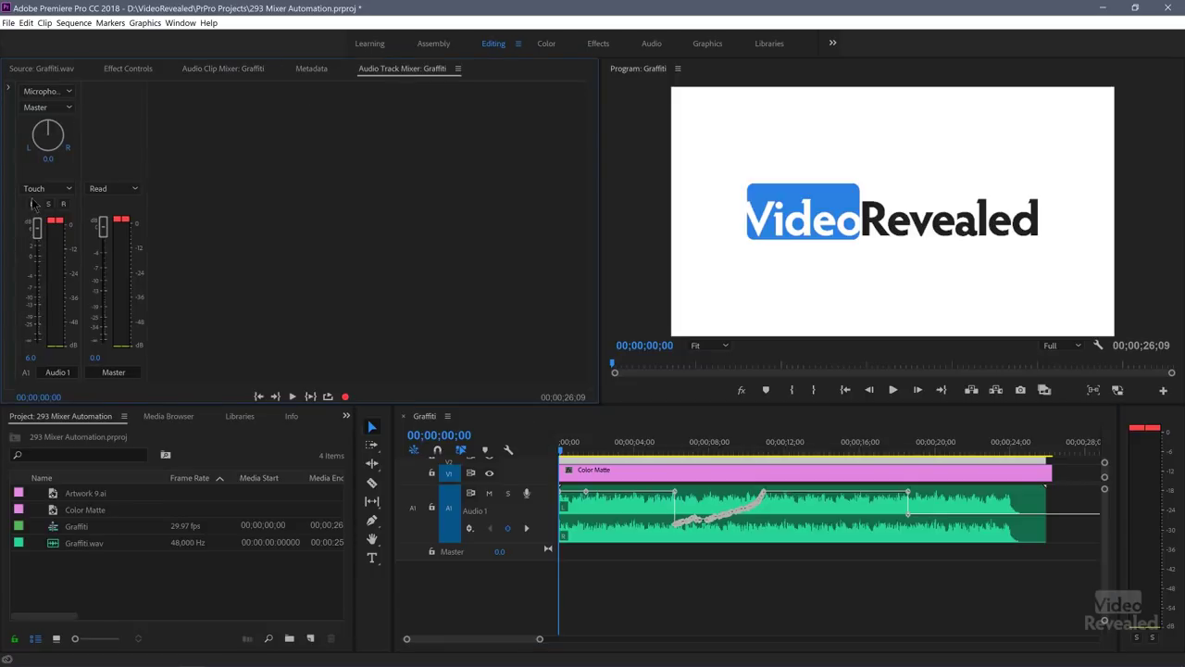
left_click(44, 190)
left_click(57, 268)
left_click(529, 455)
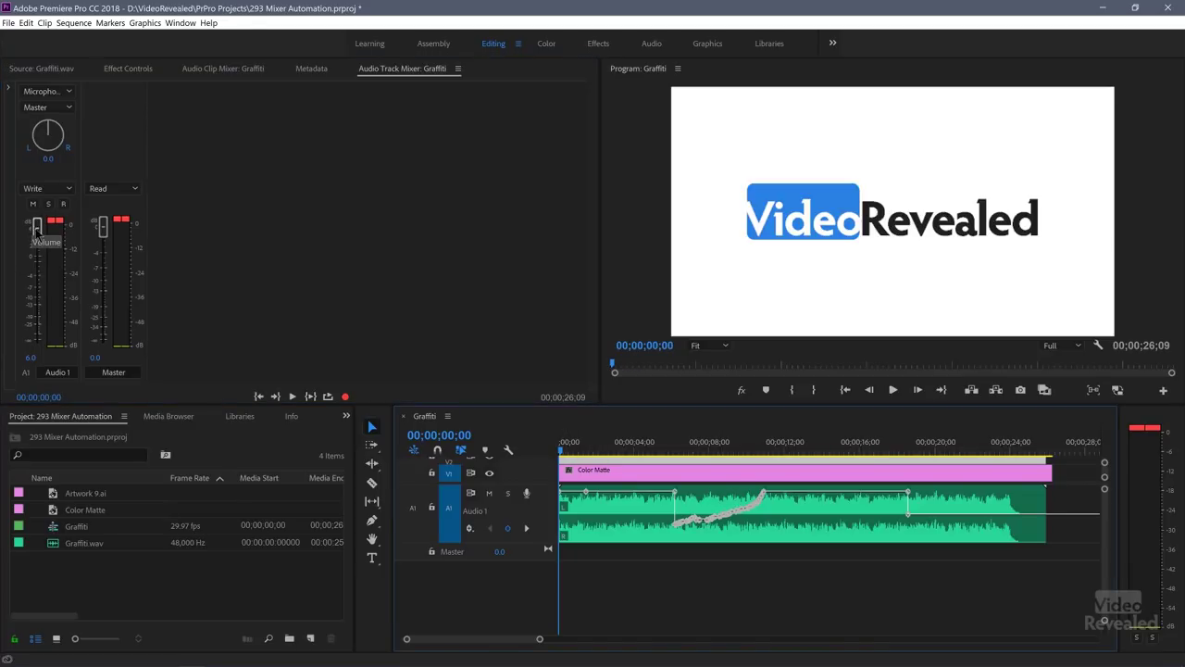
left_click_drag(37, 227, 37, 339)
Ride the Audio 1 fader up and down during playback, writing three peaks through about 17 seconds.
key("space")
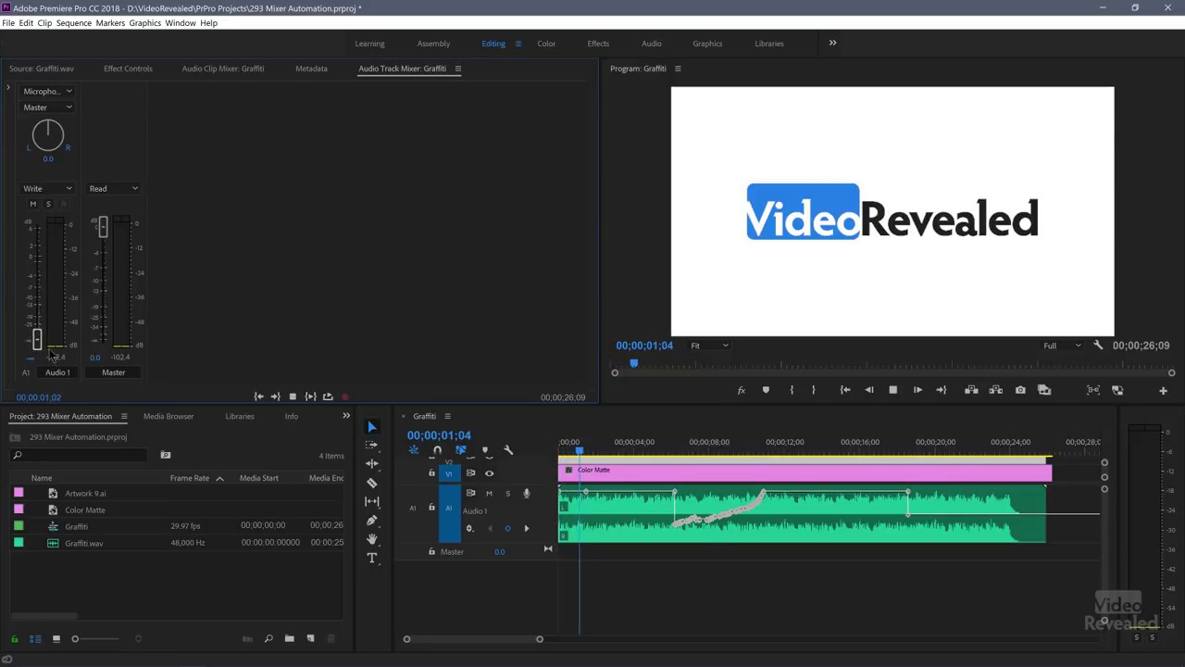
mouse_move(49, 319)
left_mouse_down()
mouse_move(47, 225)
mouse_move(46, 348)
mouse_move(48, 223)
mouse_move(53, 355)
mouse_move(53, 232)
left_mouse_up()
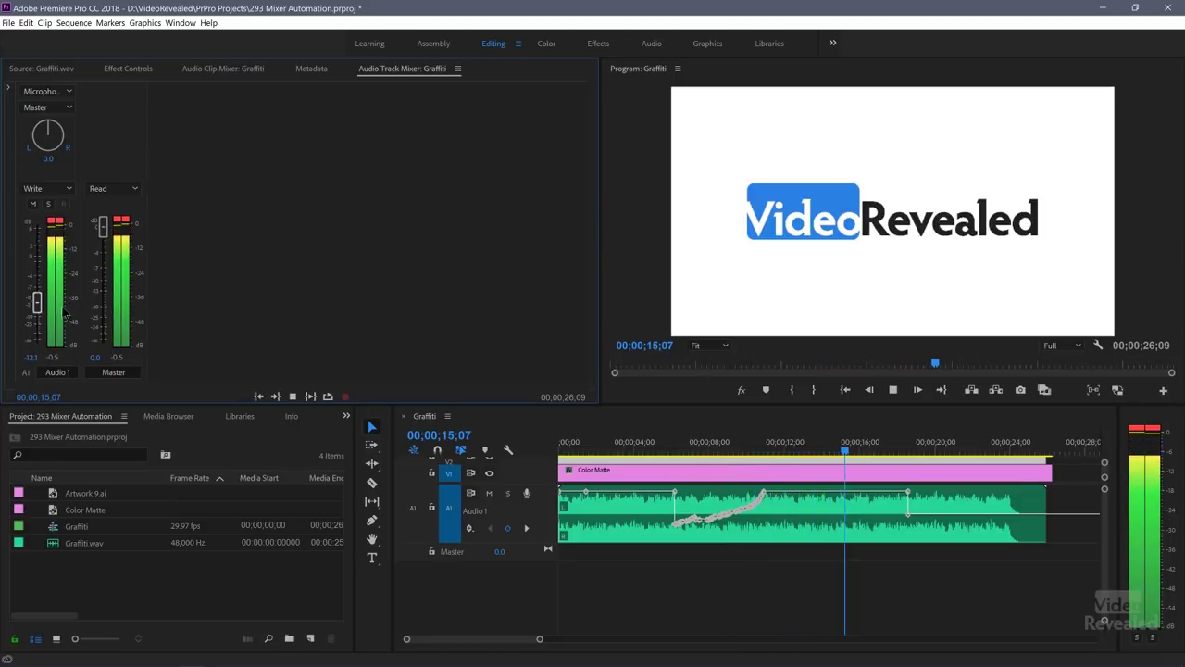
left_click_drag(37, 239, 37, 338)
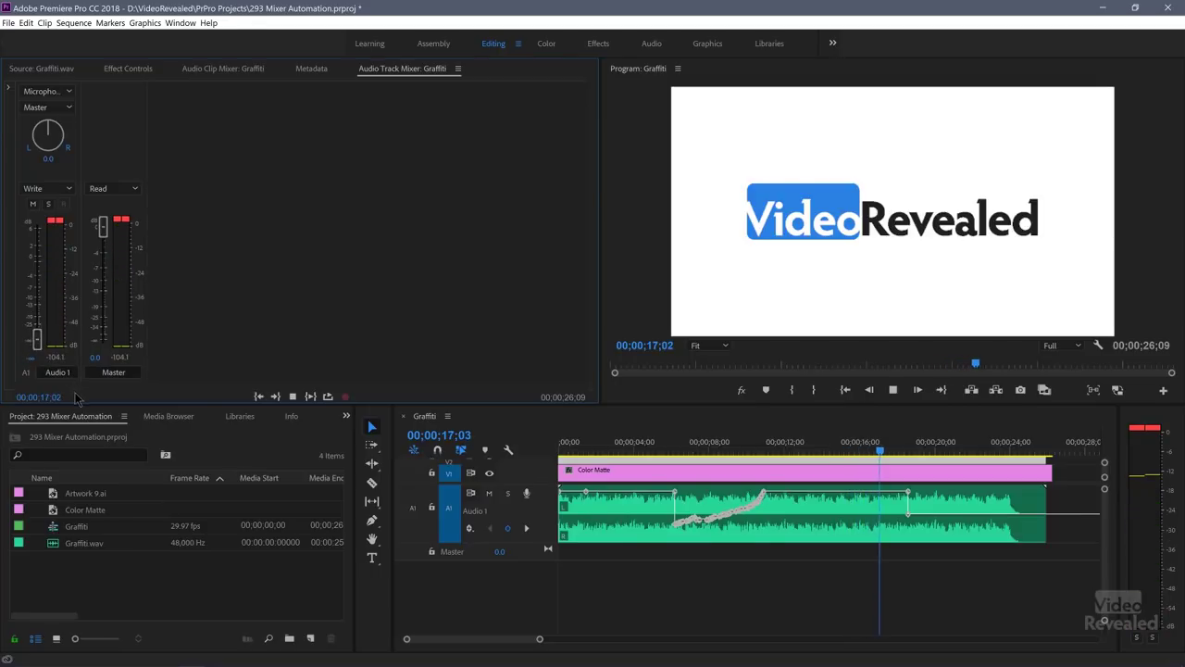
key("space")
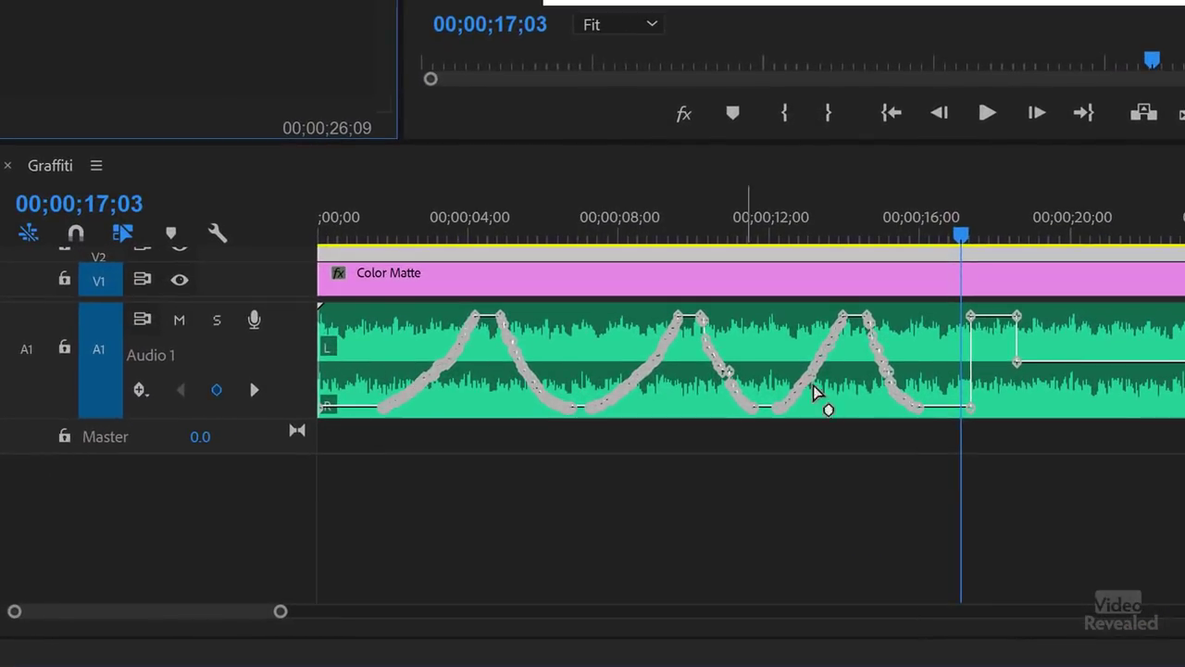
left_click(454, 227)
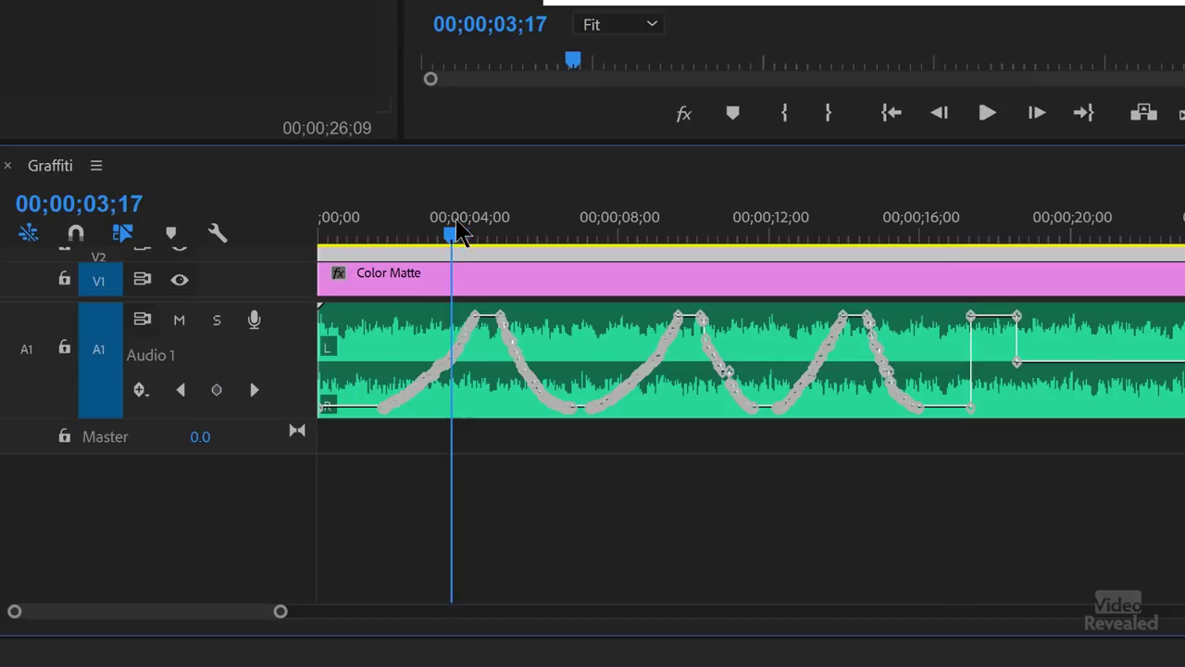
key("equal")
key("equal")
key("equal")
key("equal")
key("equal")
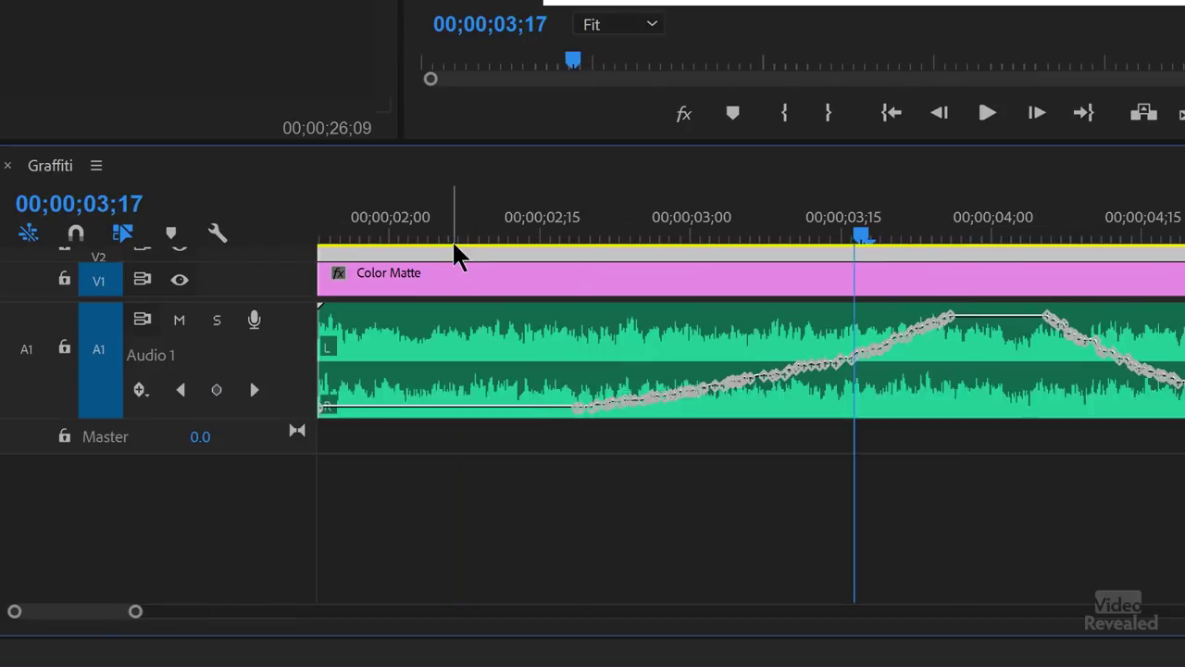
key("equal")
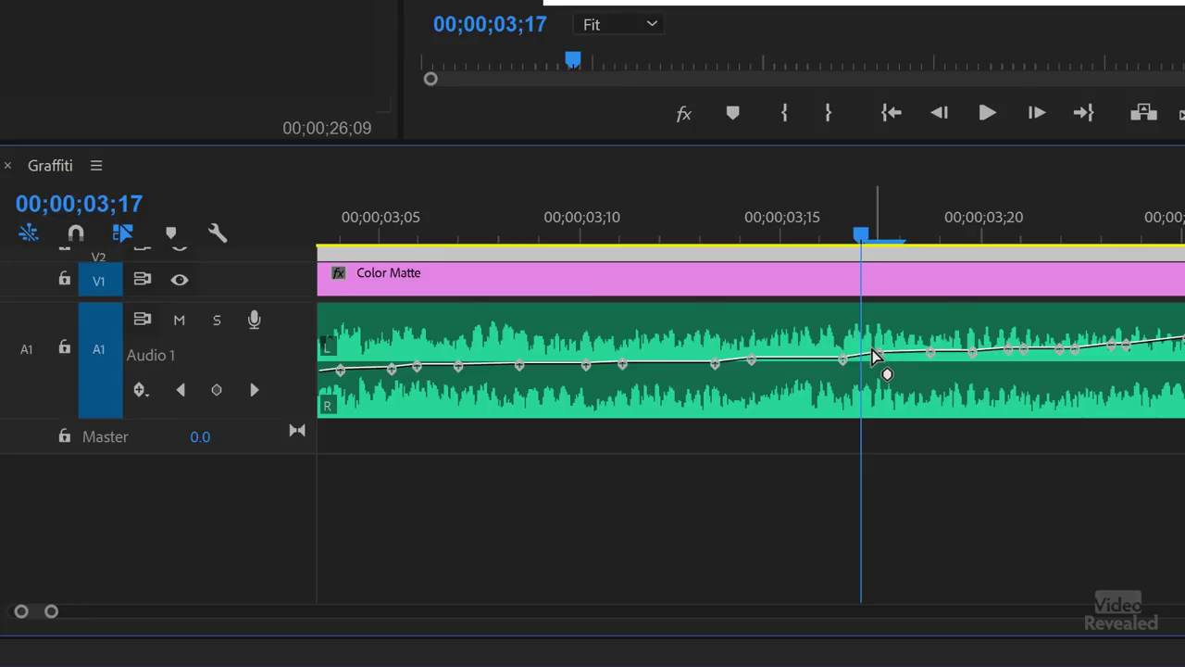
key("backslash")
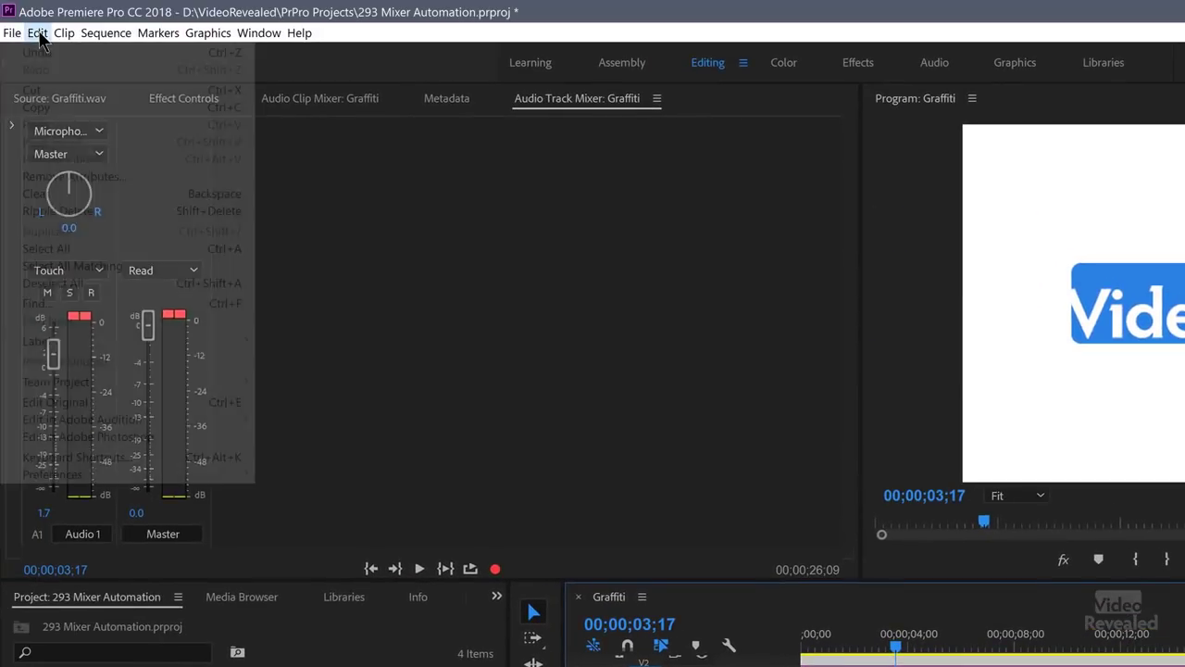
Set the audio preferences' automation keyframe minimum time to 100 ms, then add Graffiti.wav as Audio 2.
left_click(38, 33)
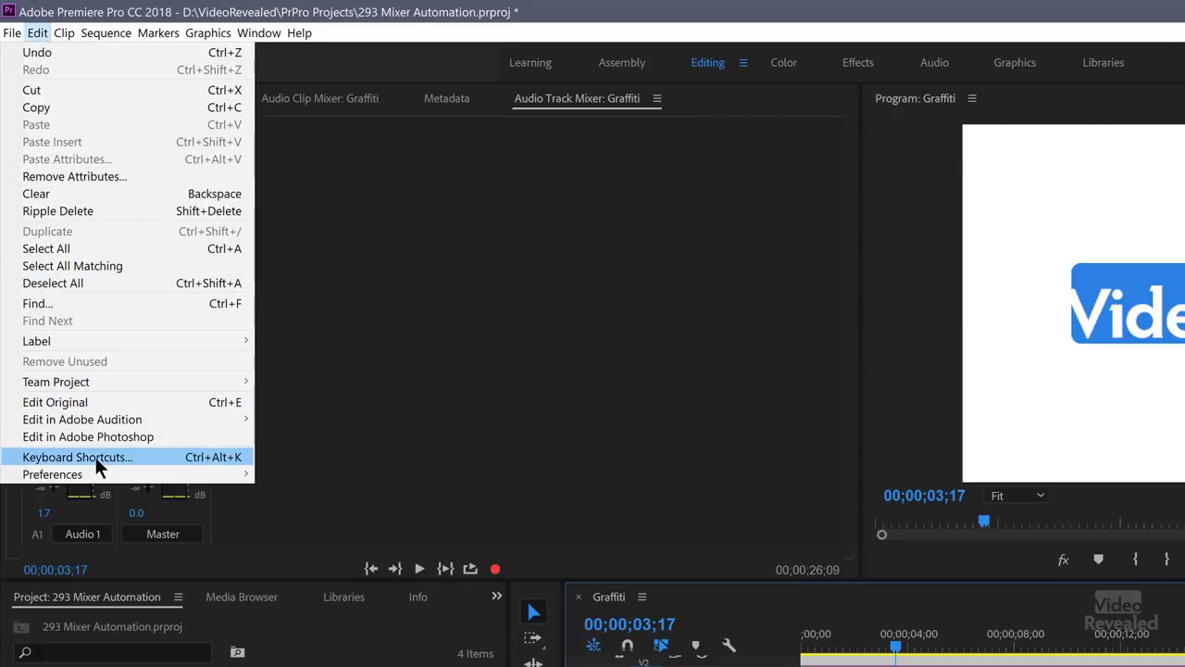
mouse_move(98, 476)
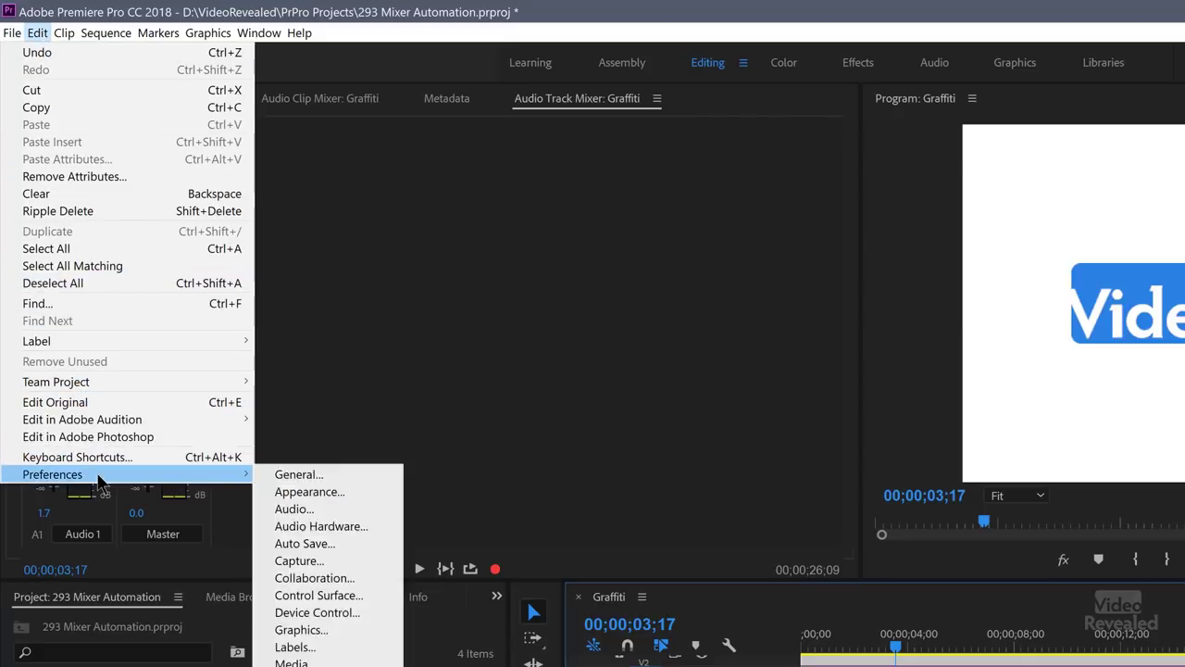
left_click(296, 510)
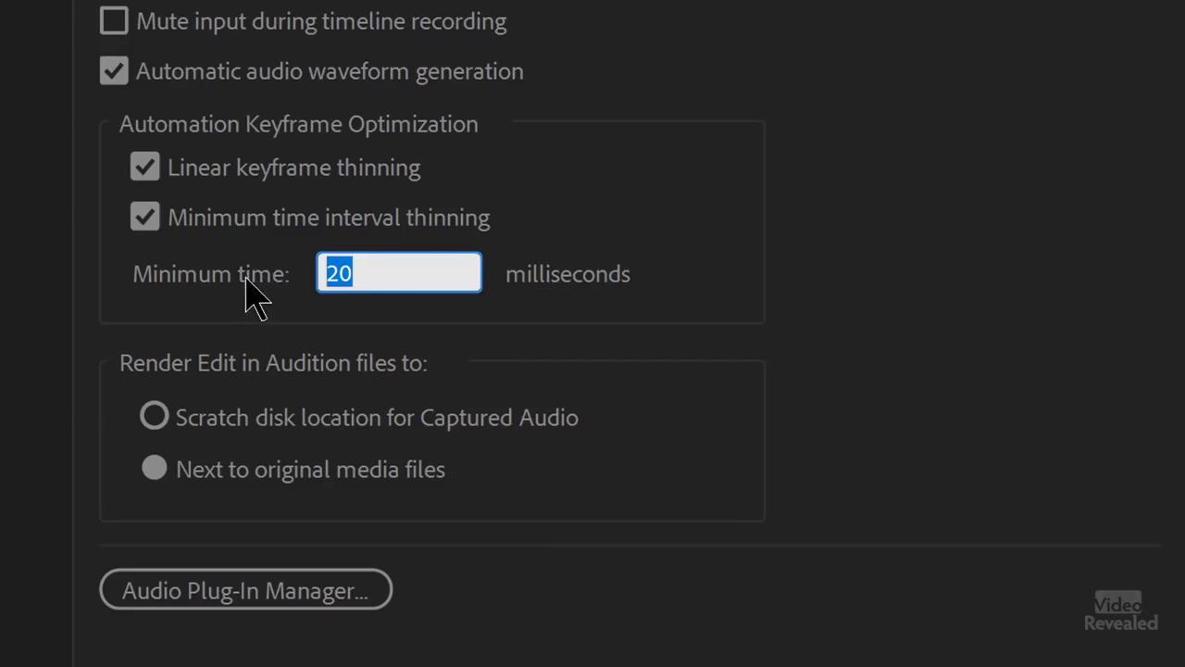
type("00")
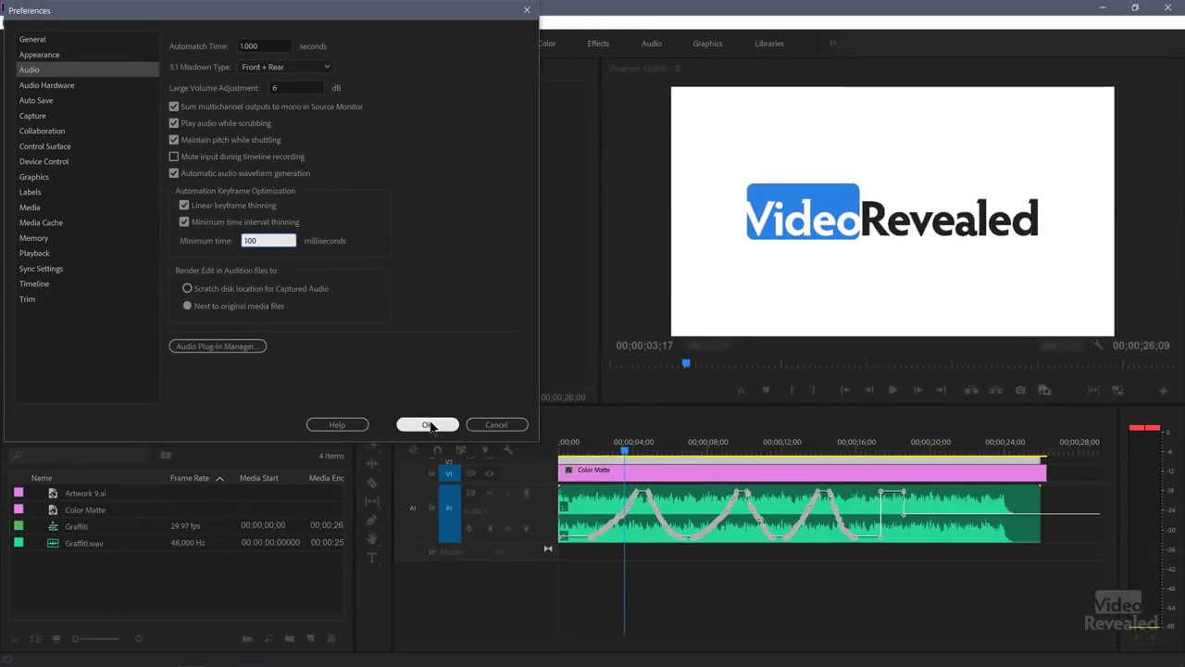
left_click(429, 425)
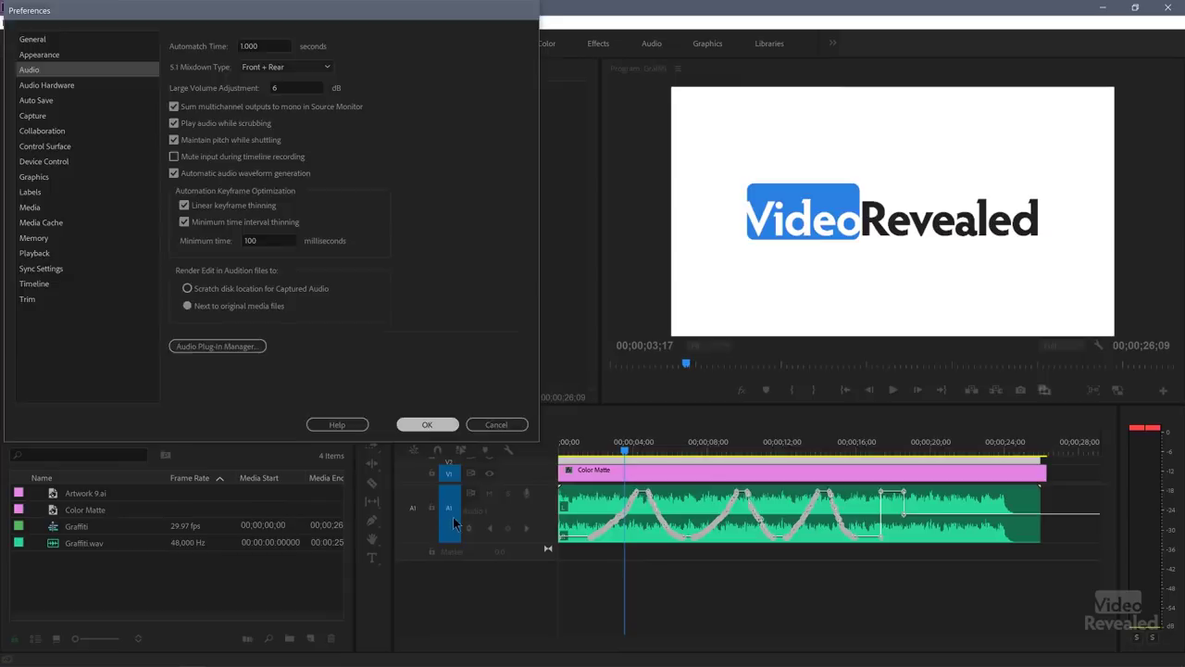
left_click_drag(56, 548, 540, 556)
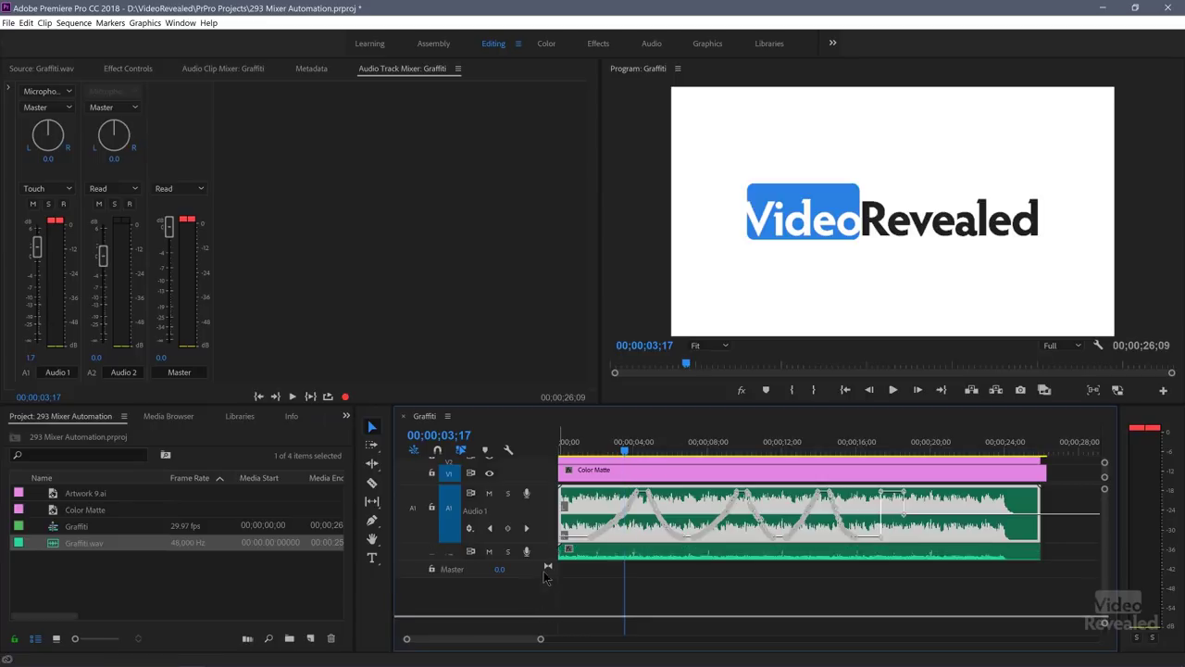
Expand Audio 2 to full height, rewind the playhead, and set Audio 2's automation to Write.
double_click(545, 553)
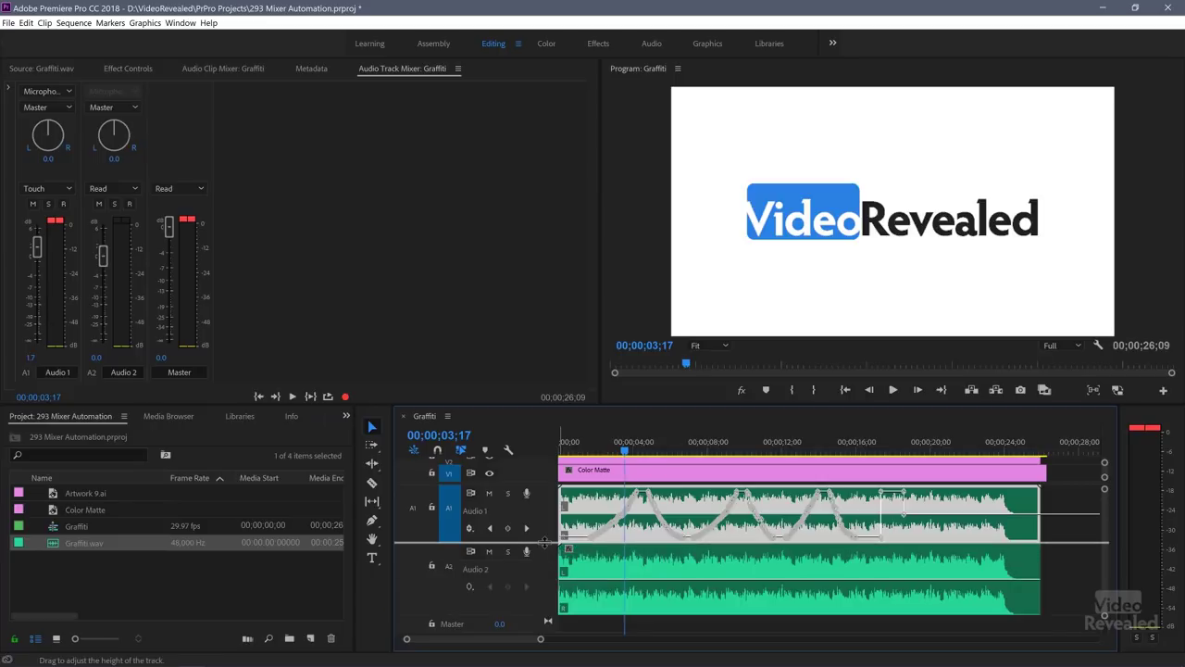
left_click(614, 563)
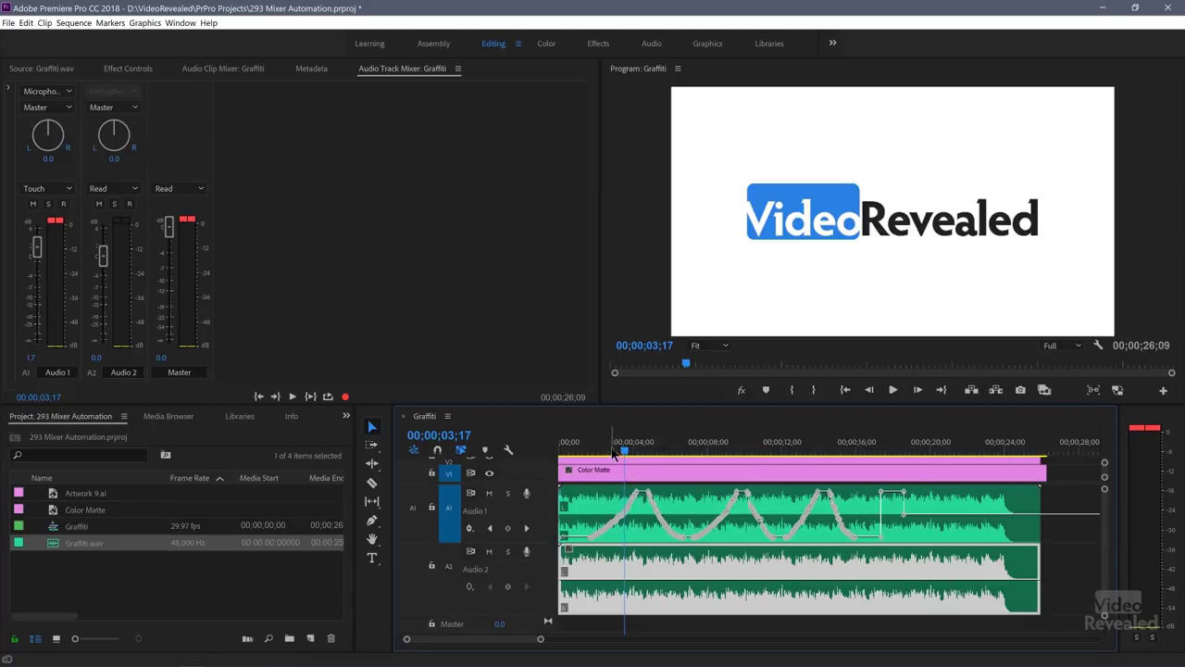
left_click_drag(616, 450, 553, 449)
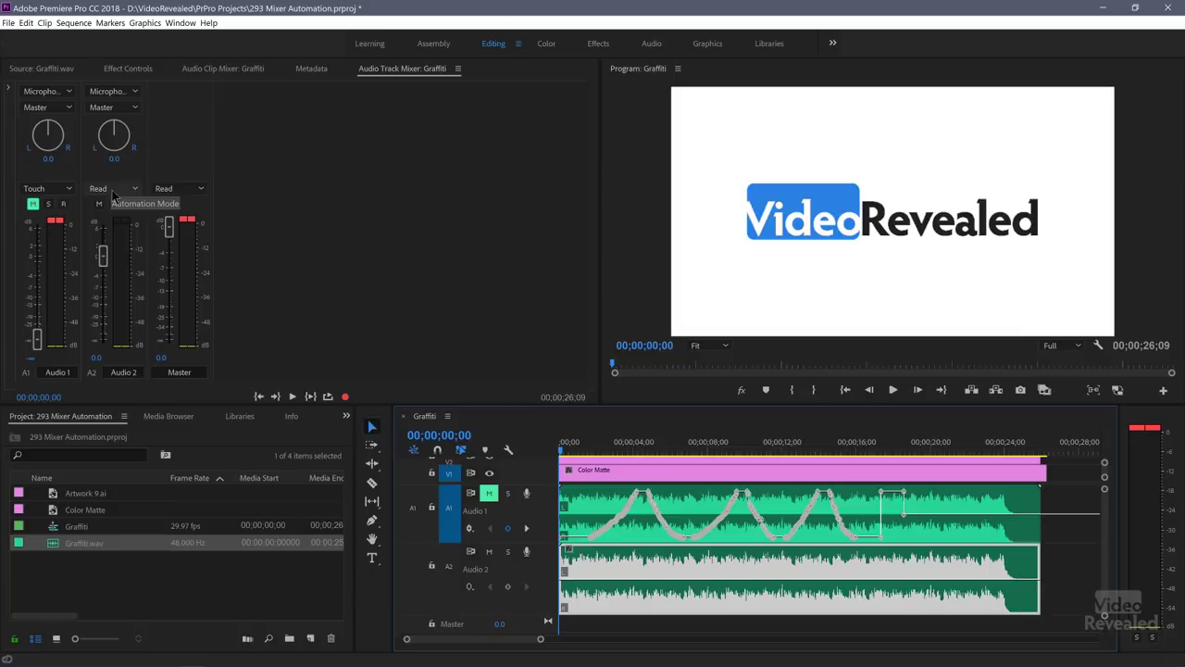
left_click(113, 193)
left_click(109, 265)
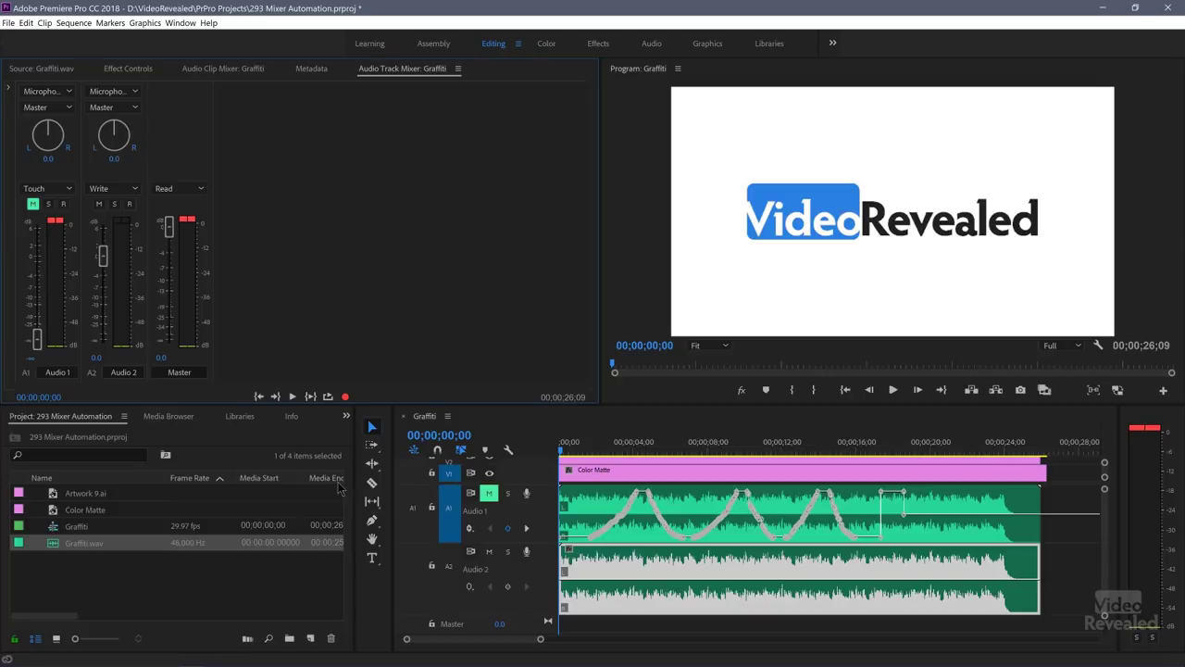
Lower the Audio 2 fader, then record a Write pass riding it up and down through about 17 seconds.
left_click_drag(102, 257, 107, 332)
key("space")
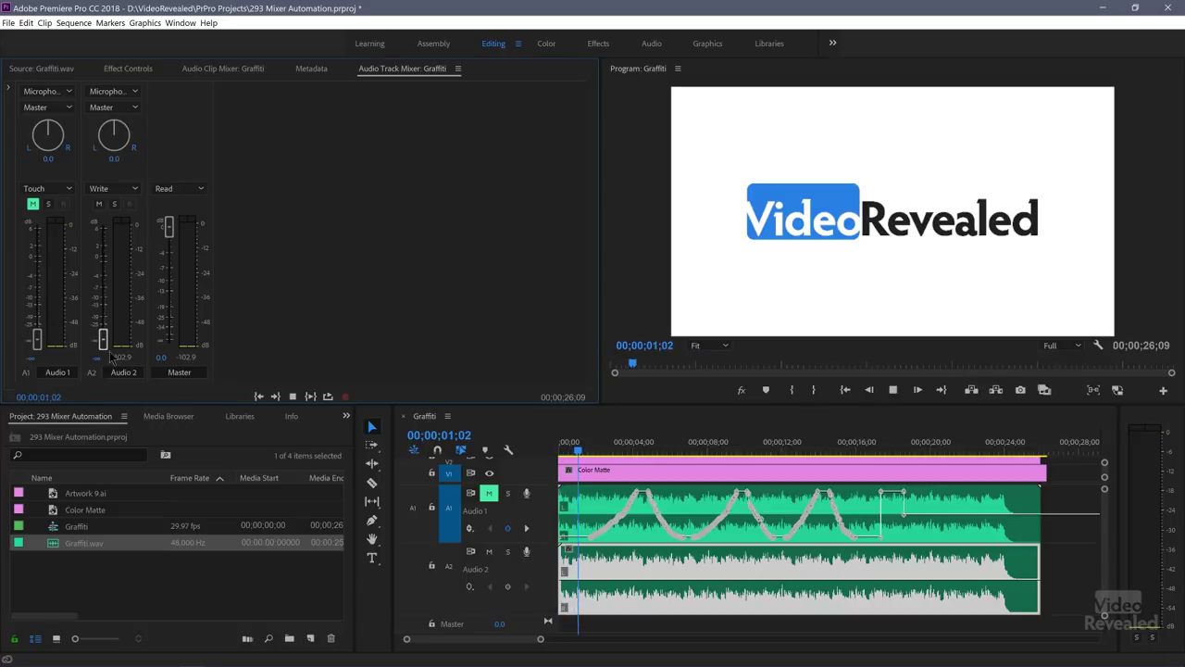
mouse_move(107, 341)
left_mouse_down()
mouse_move(121, 225)
mouse_move(145, 334)
mouse_move(165, 199)
mouse_move(194, 359)
mouse_move(222, 252)
mouse_move(239, 366)
left_mouse_up()
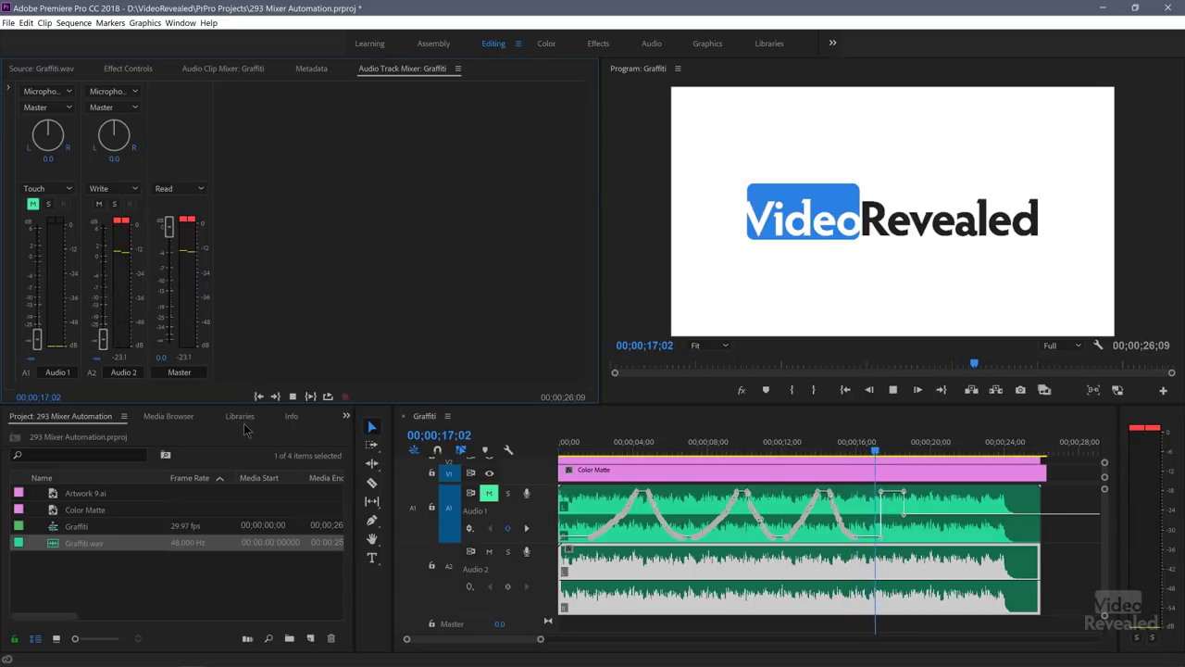
key("space")
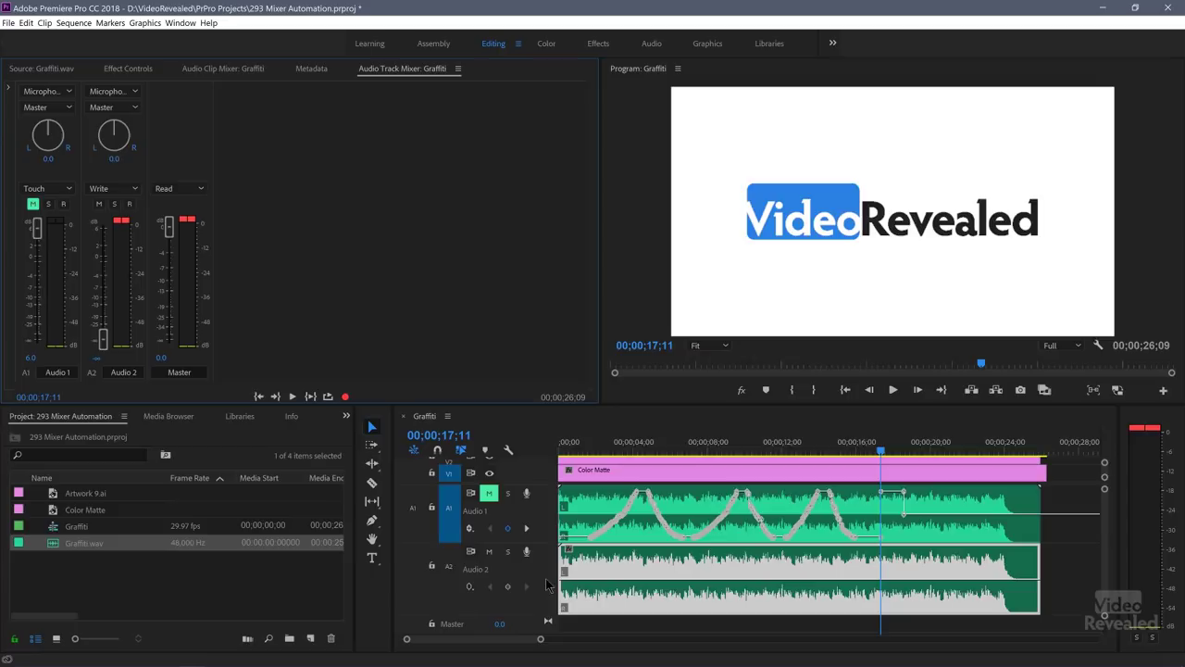
Display Audio 2's Track Keyframes > Volume to reveal its three-peak curve, then open the preferences list.
left_click(470, 587)
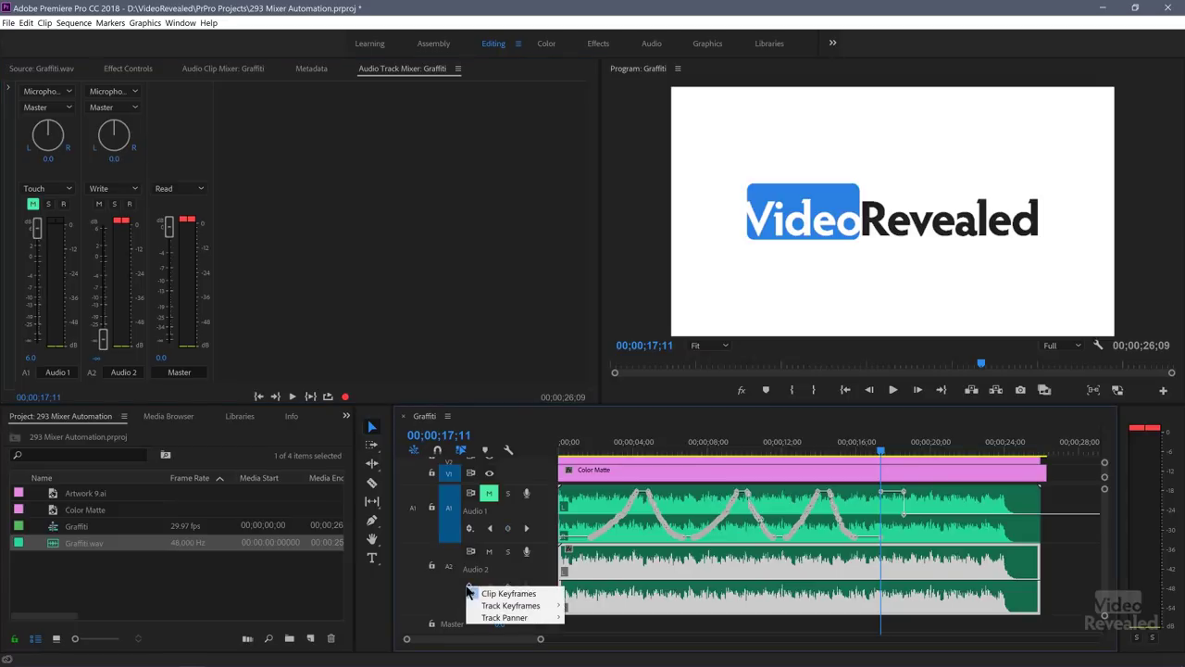
mouse_move(504, 605)
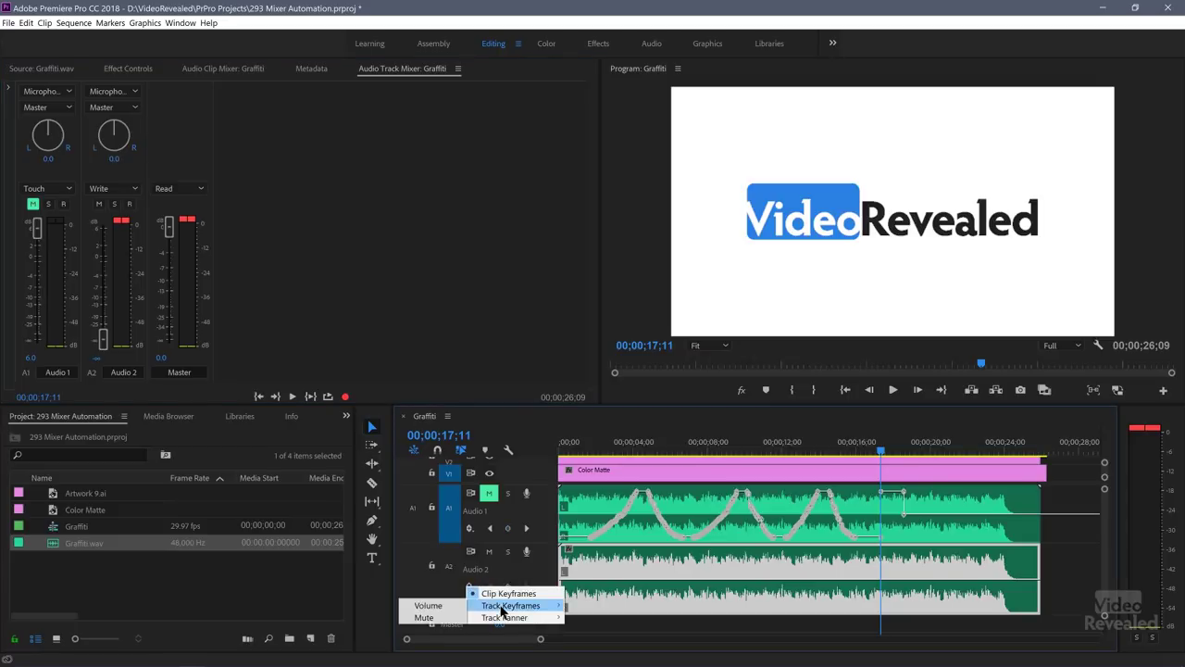
left_click(429, 606)
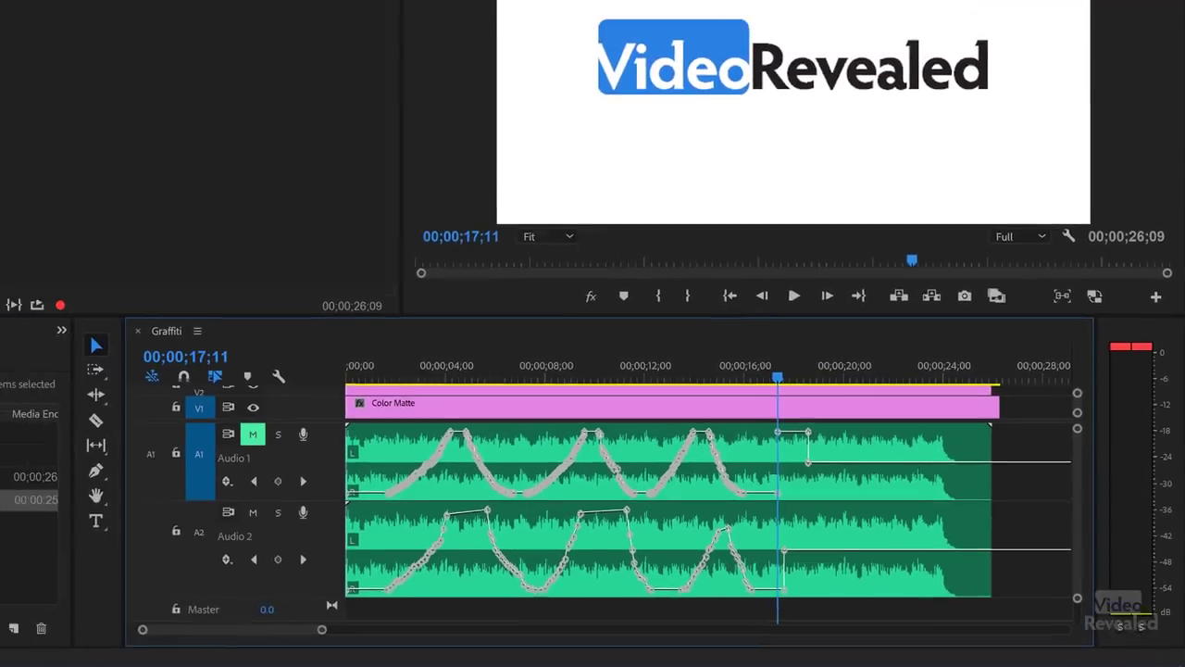
left_click(26, 22)
In Audio preferences, change the automation thinning Minimum time from 100 to 1000 milliseconds and confirm.
mouse_move(111, 331)
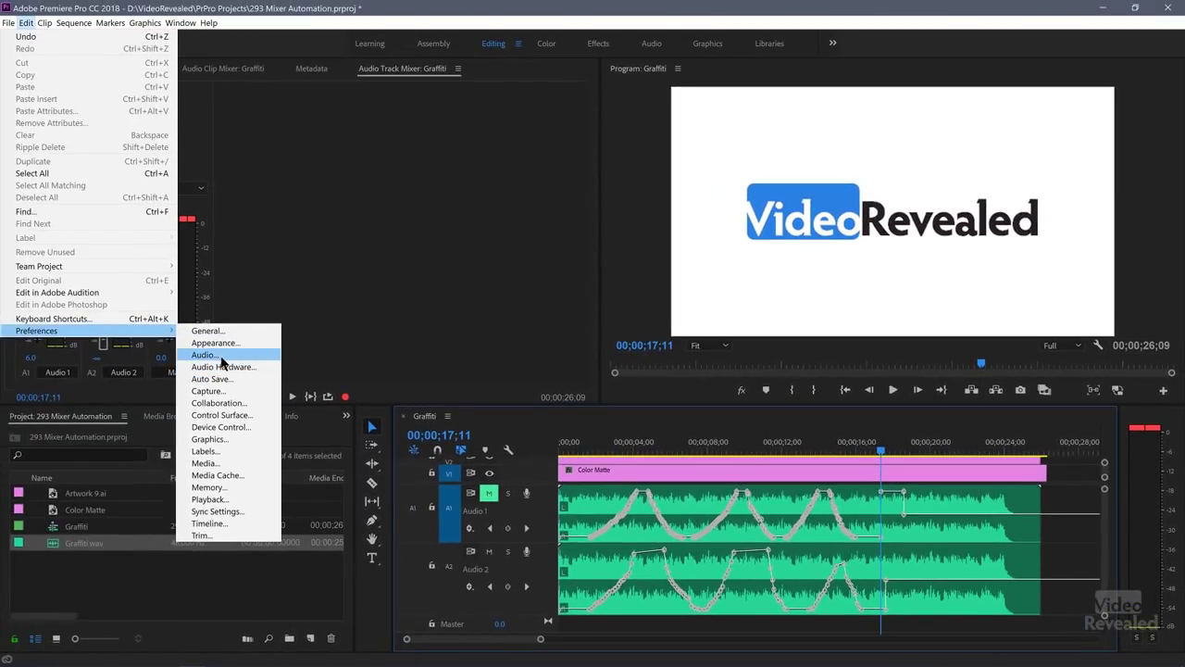
left_click(205, 355)
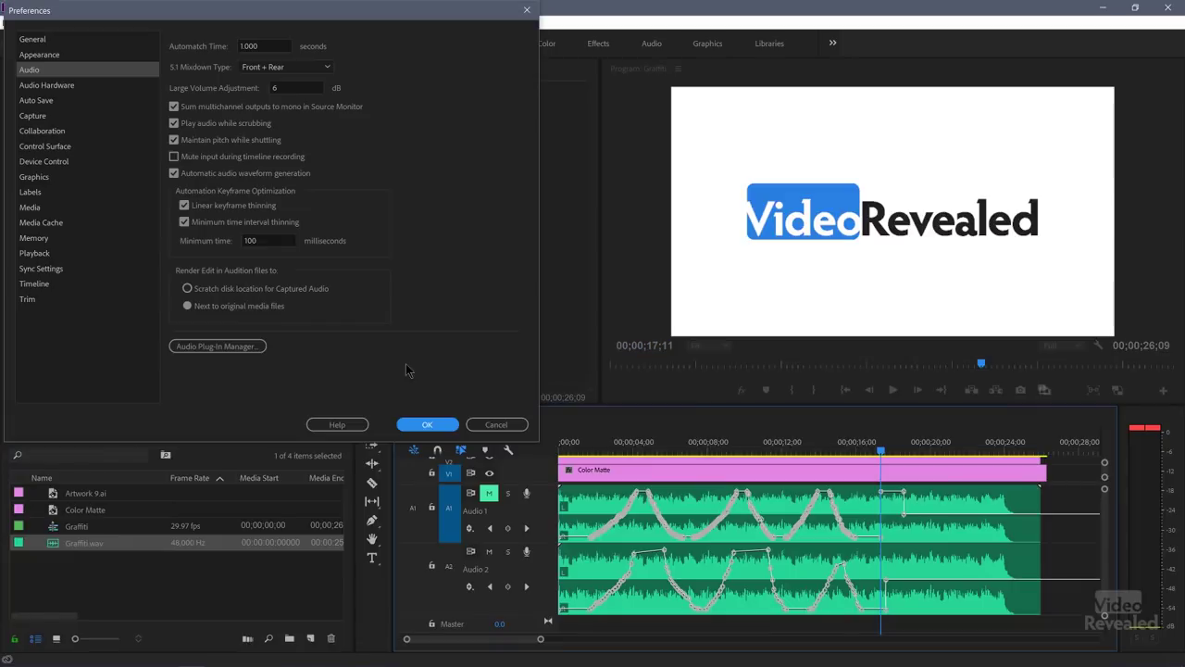
left_click(289, 245)
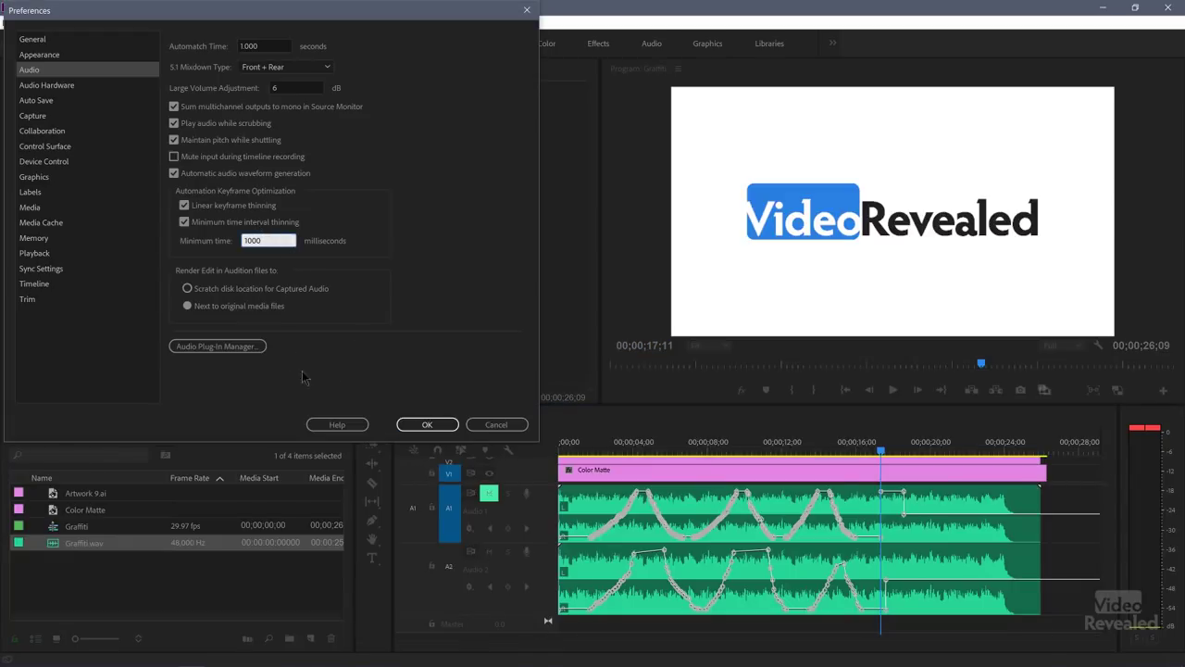
type("0")
left_click(427, 425)
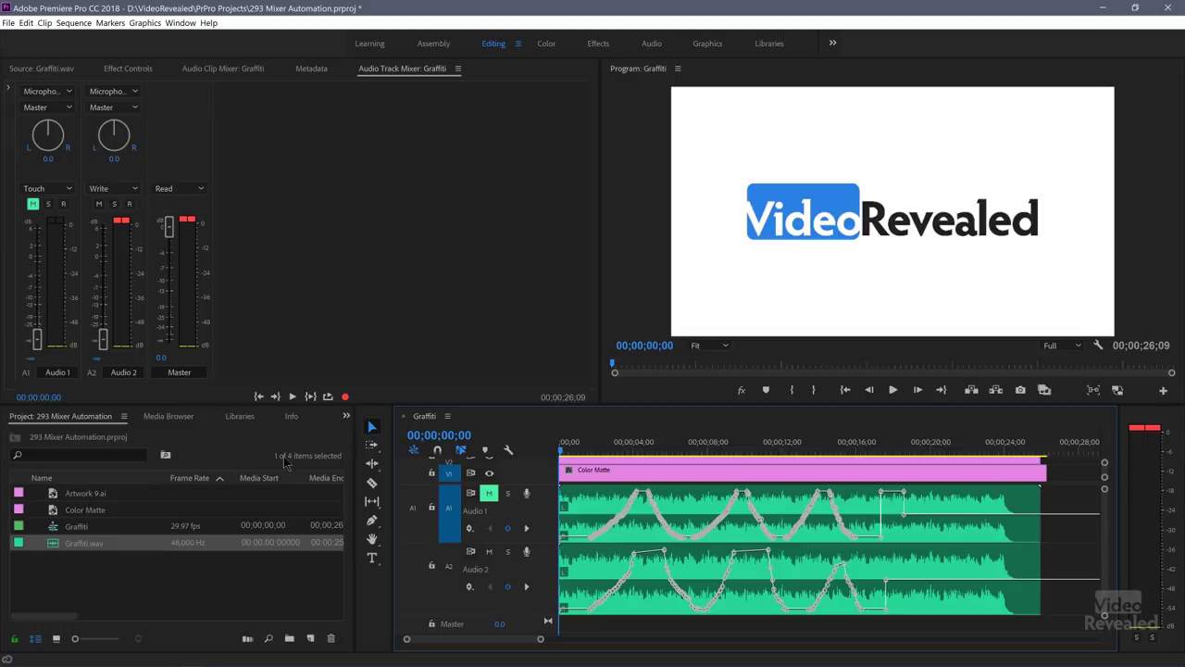
Raise the Audio 2 fader and re-record its volume pass, pulling it down during playback to about 17 seconds.
left_click_drag(103, 342, 103, 227)
key("space")
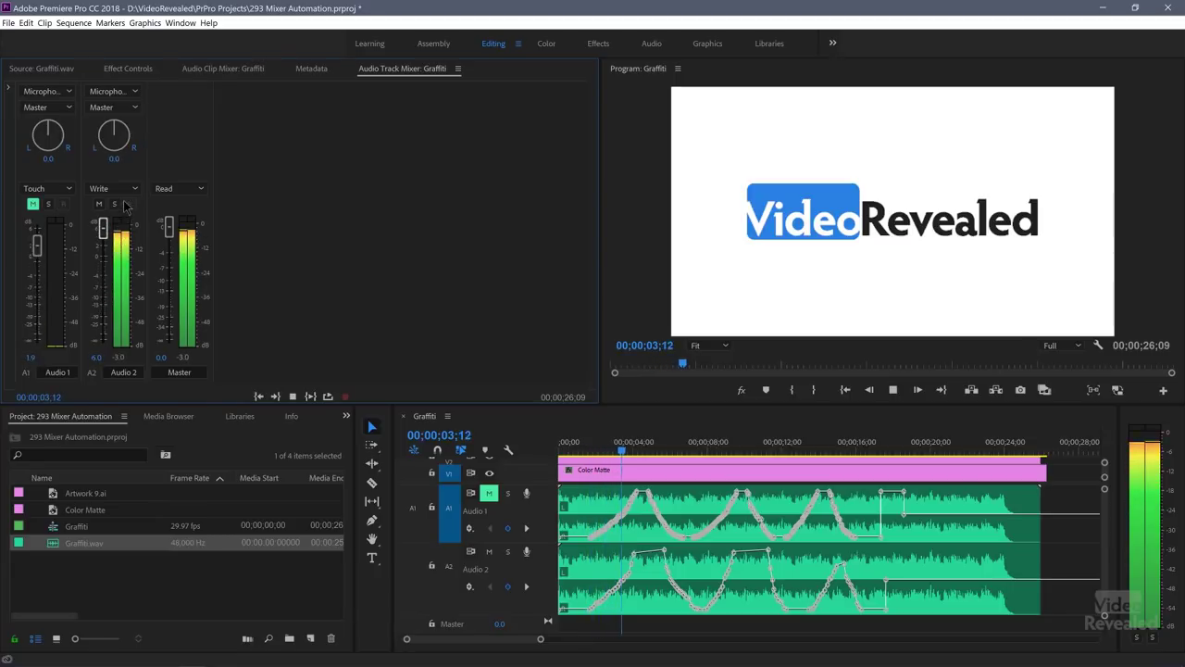
mouse_move(138, 188)
left_mouse_down()
mouse_move(159, 314)
mouse_move(195, 301)
mouse_move(196, 180)
mouse_move(222, 343)
mouse_move(242, 309)
mouse_move(259, 222)
mouse_move(290, 363)
left_mouse_up()
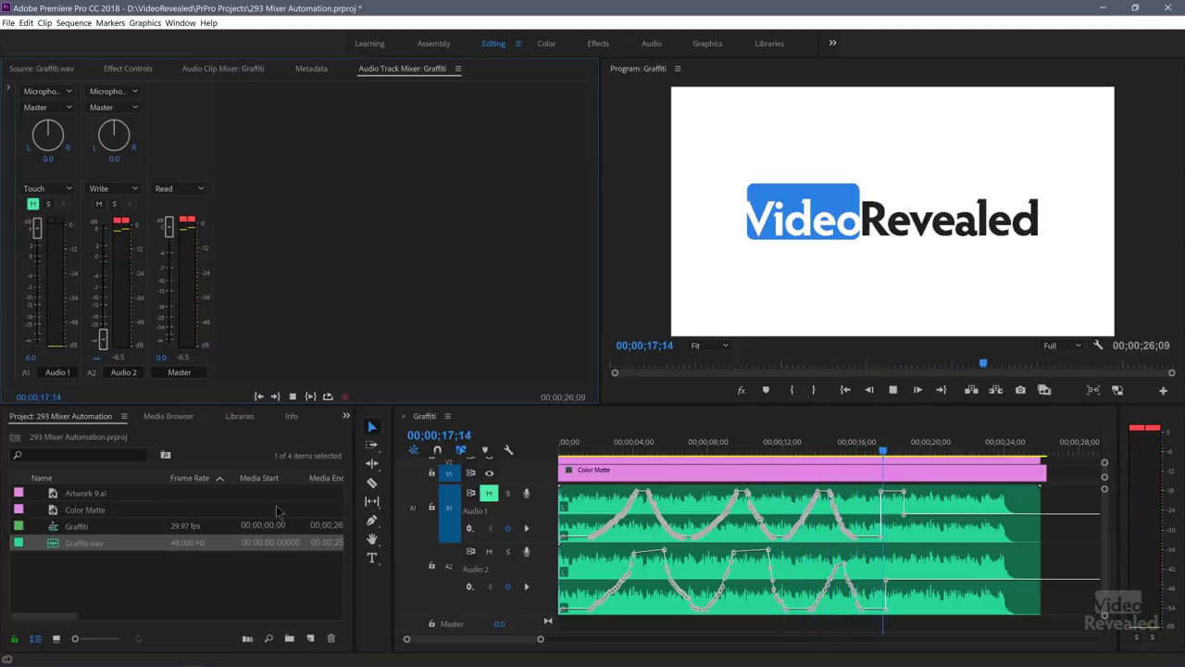
left_click(293, 396)
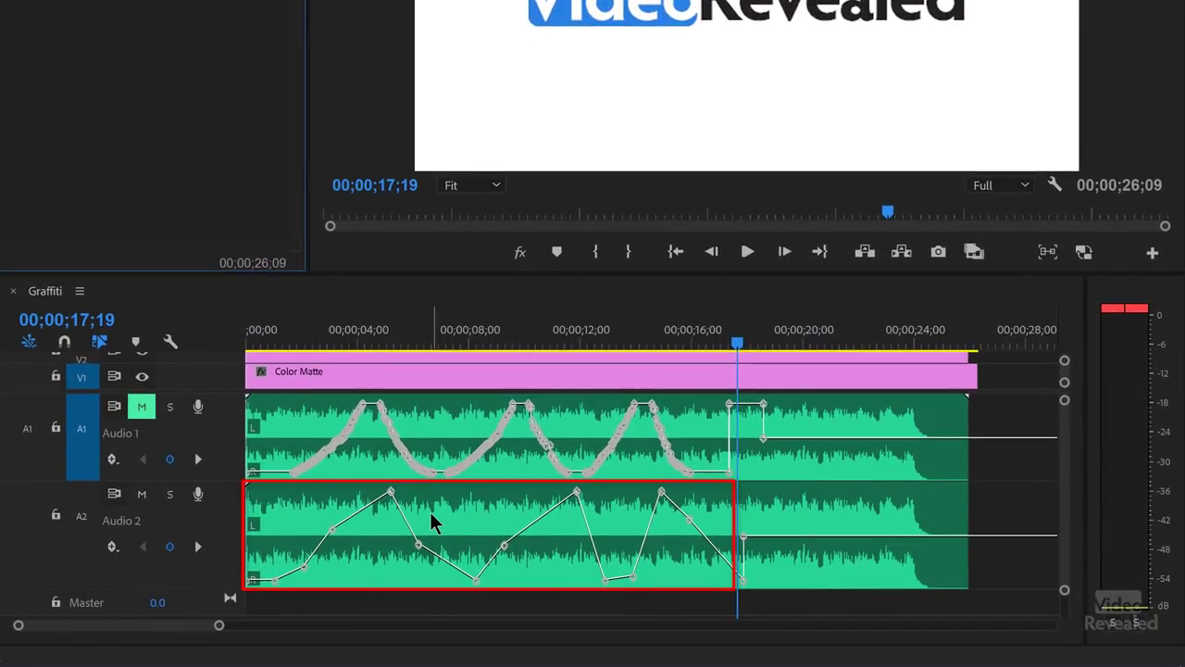
Save the project, move the playhead to about 00;00;03;20, and select the first Audio 2 peak keyframe.
key("ctrl+s")
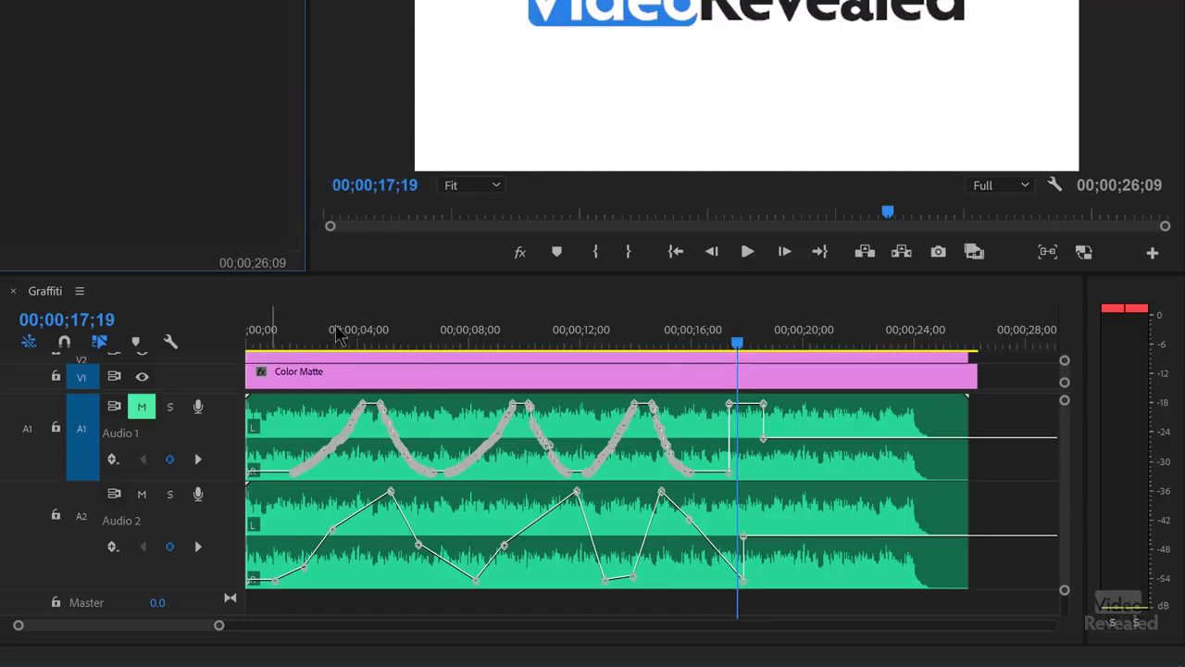
left_click_drag(357, 330, 349, 335)
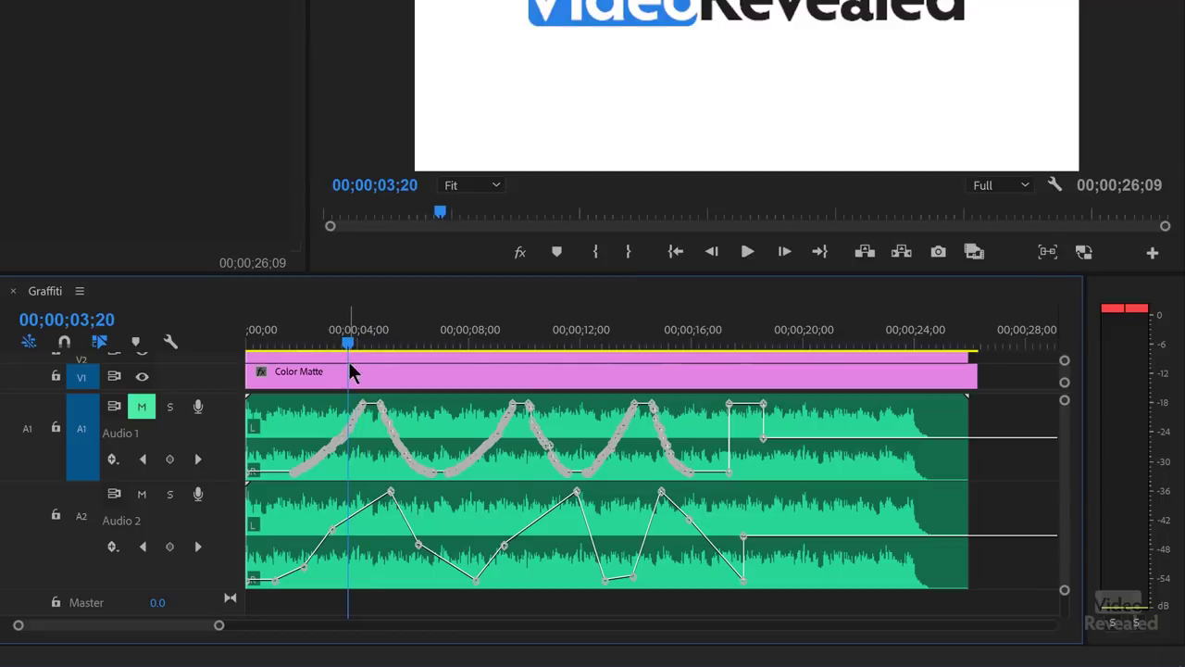
left_click(331, 531)
left_click(391, 494)
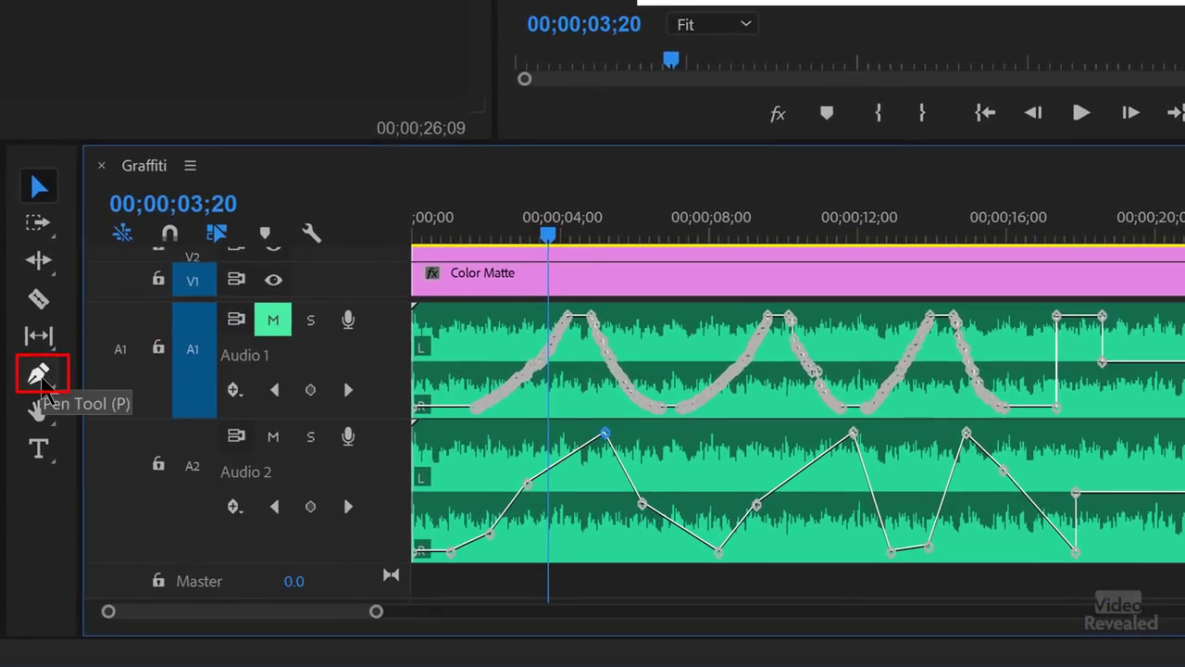
With the Pen tool, curve Audio 2's first volume peak and shift the keyframe cluster near 14 seconds right.
left_click(41, 382)
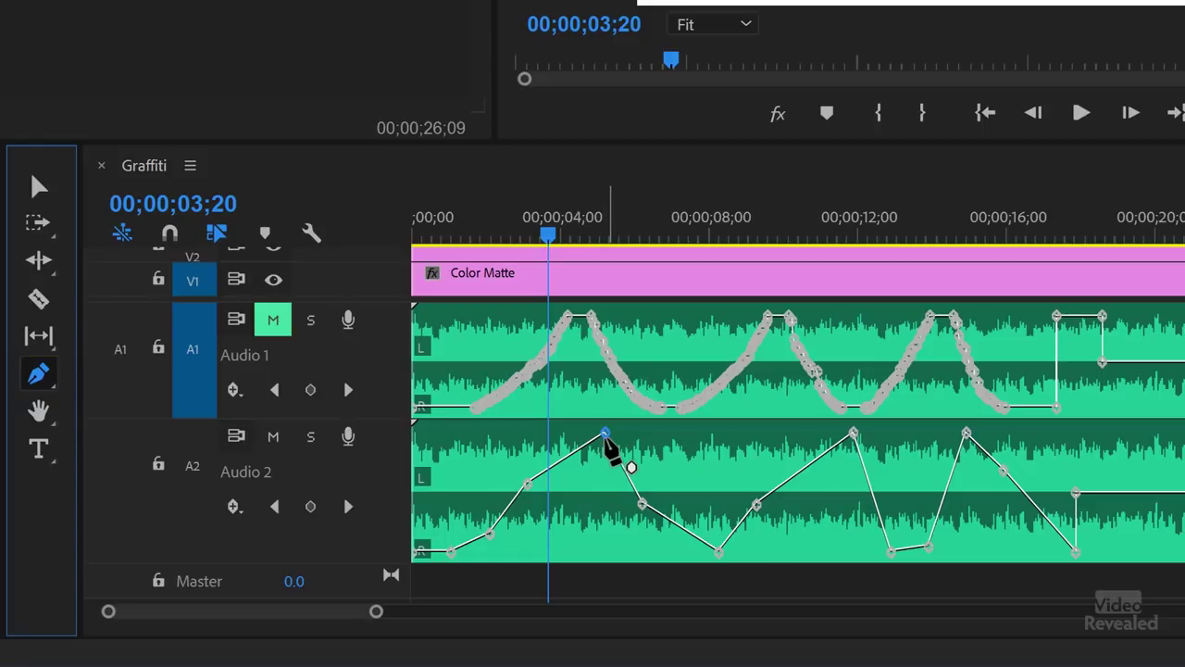
left_click_drag(605, 433, 648, 459)
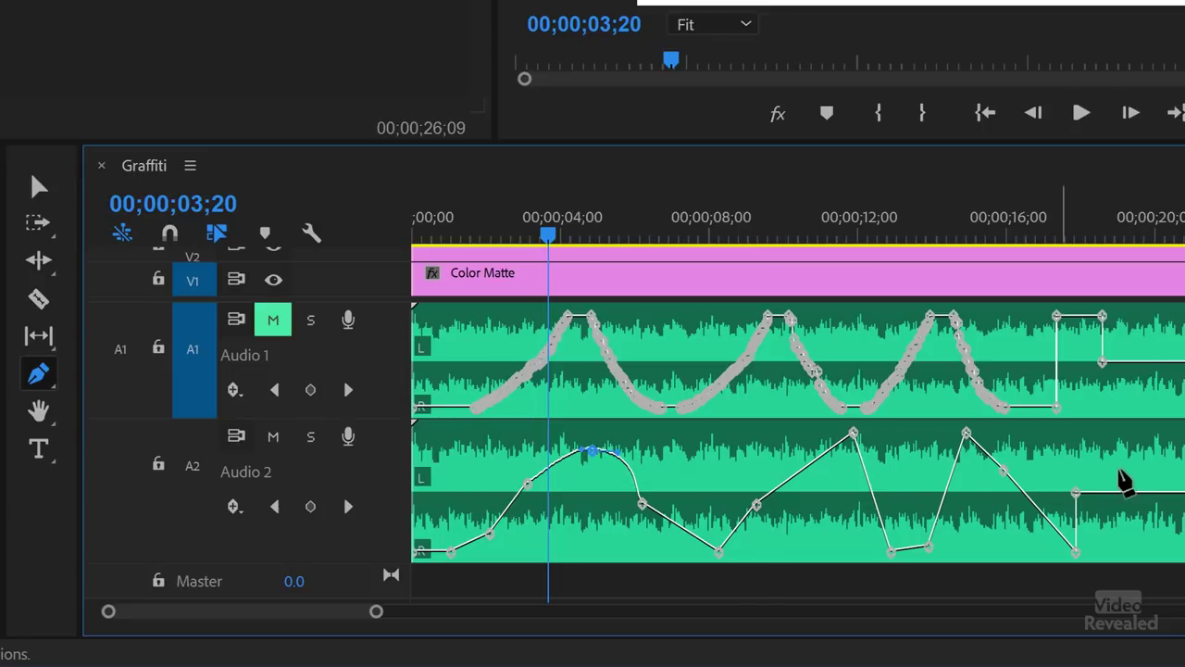
left_click_drag(1137, 442, 798, 578)
mouse_move(927, 549)
left_mouse_down()
mouse_move(918, 541)
mouse_move(987, 547)
mouse_move(942, 546)
left_mouse_up()
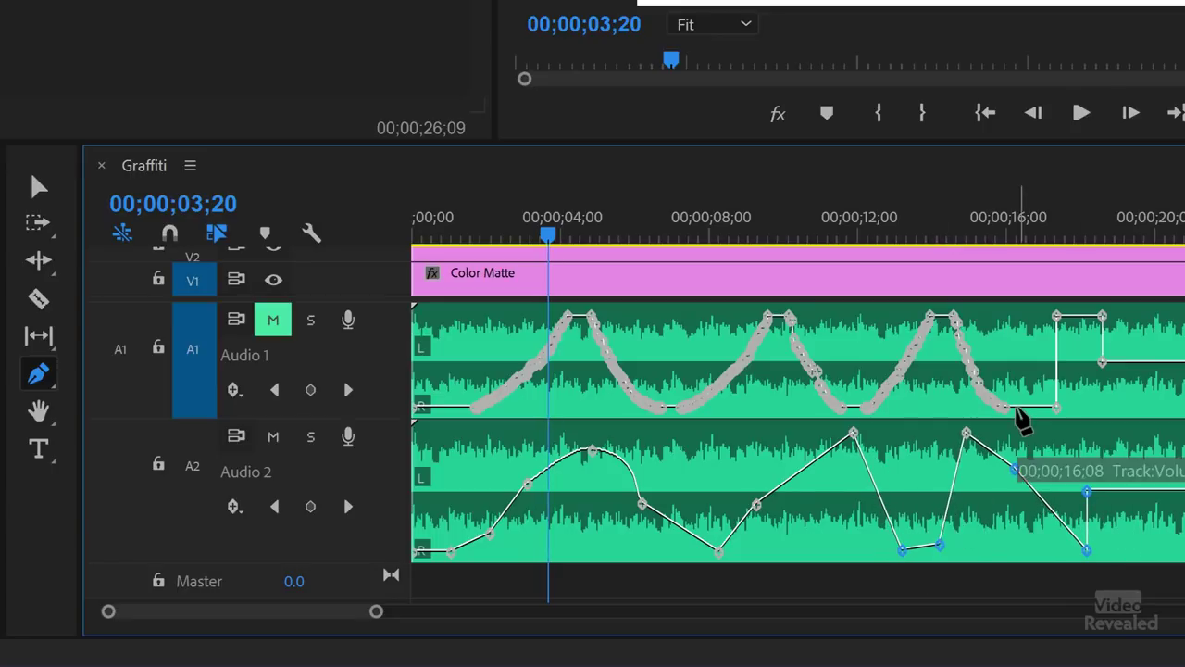